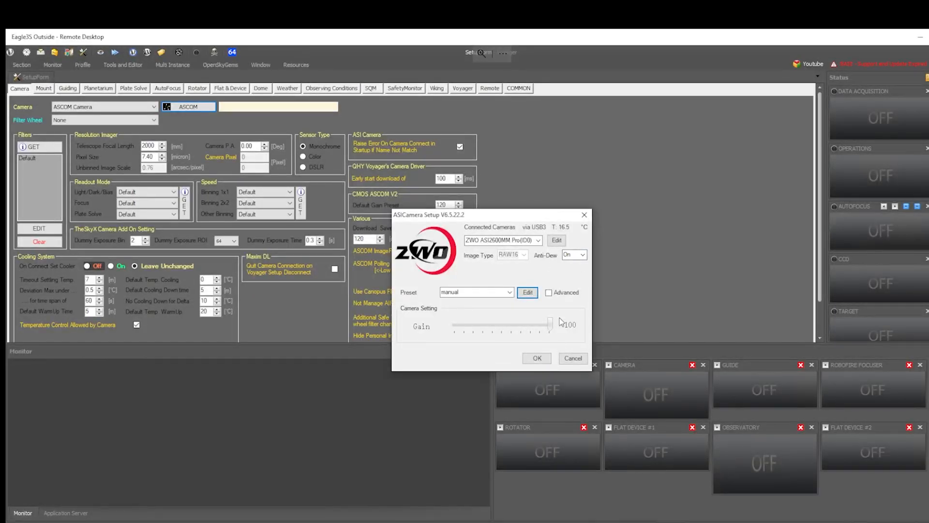
Accept the ZWO ASI2600MM Pro camera's driver settings and confirm it as the imaging camera.
left_click(538, 359)
left_click(550, 315)
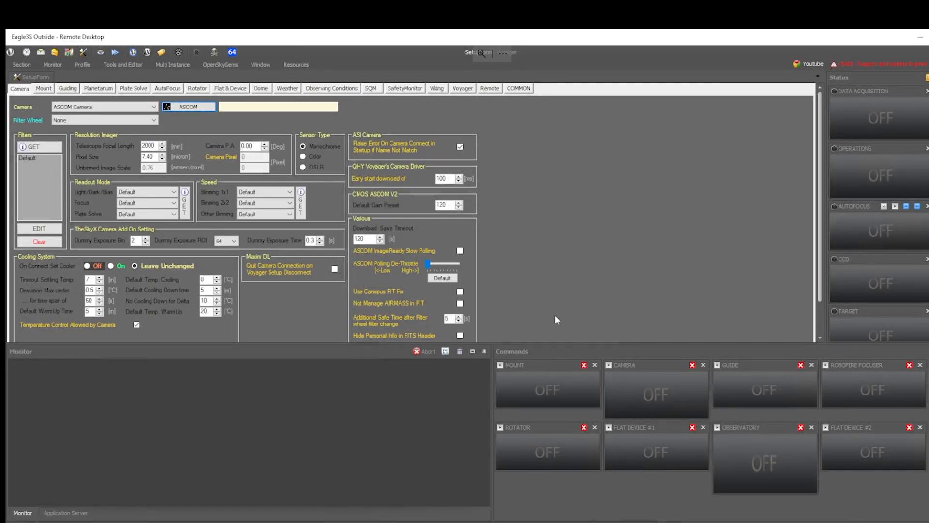
Set the filter wheel to ASCOM Filter Wheel using the ZWO FilterWheel (1) driver, accepting its driver properties.
left_click(139, 122)
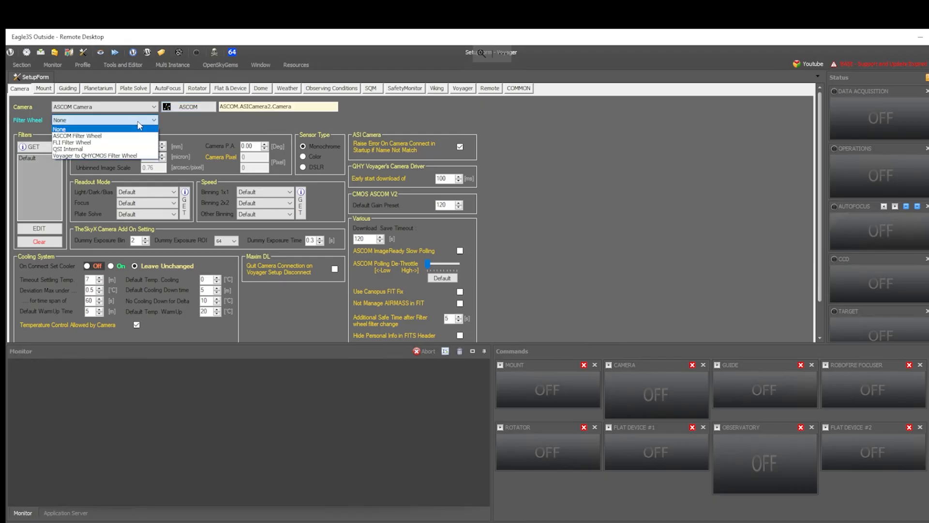
left_click(87, 138)
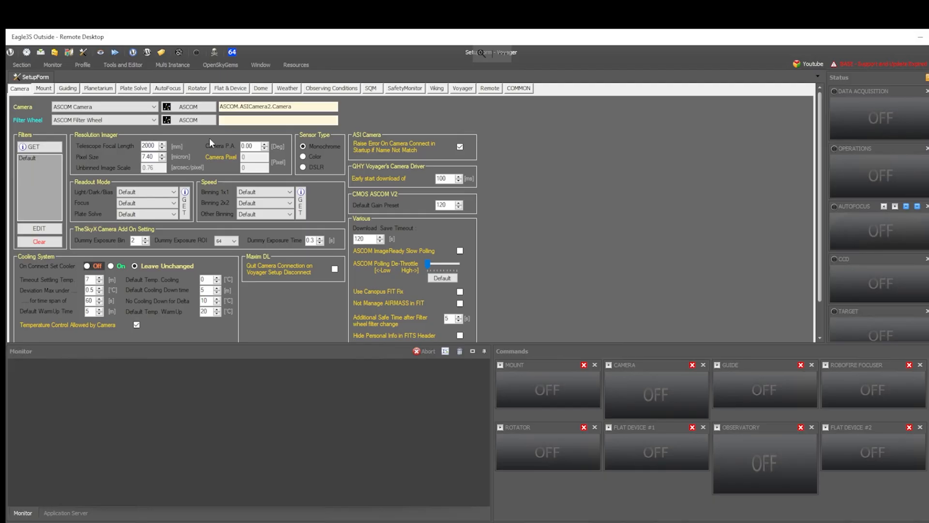
left_click(206, 120)
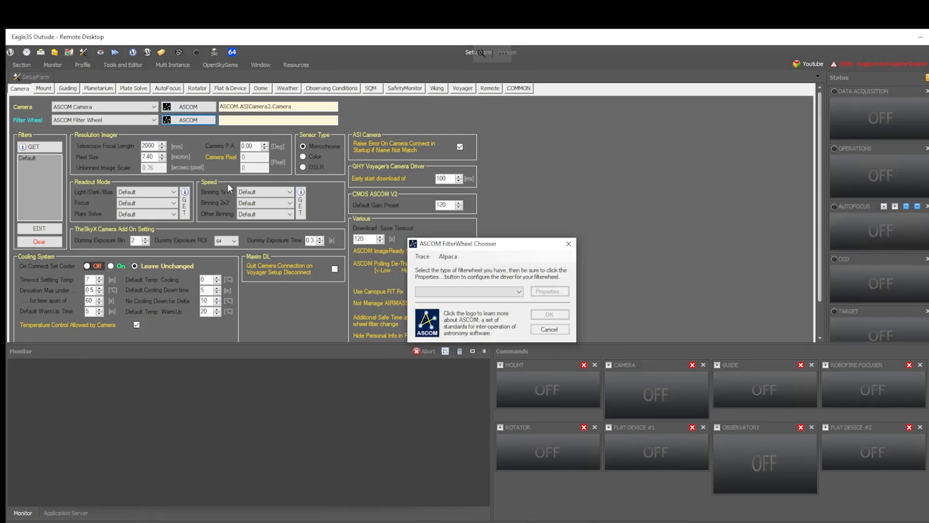
left_click(519, 292)
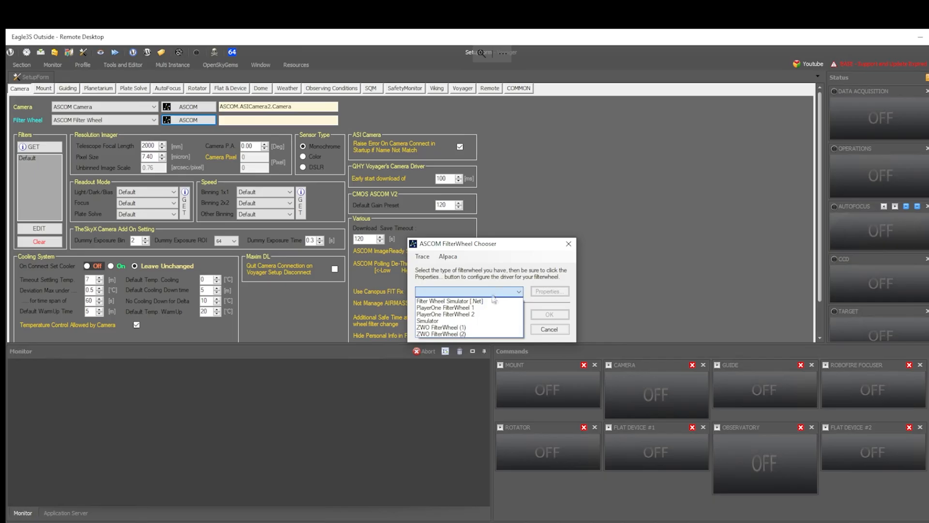
left_click(462, 328)
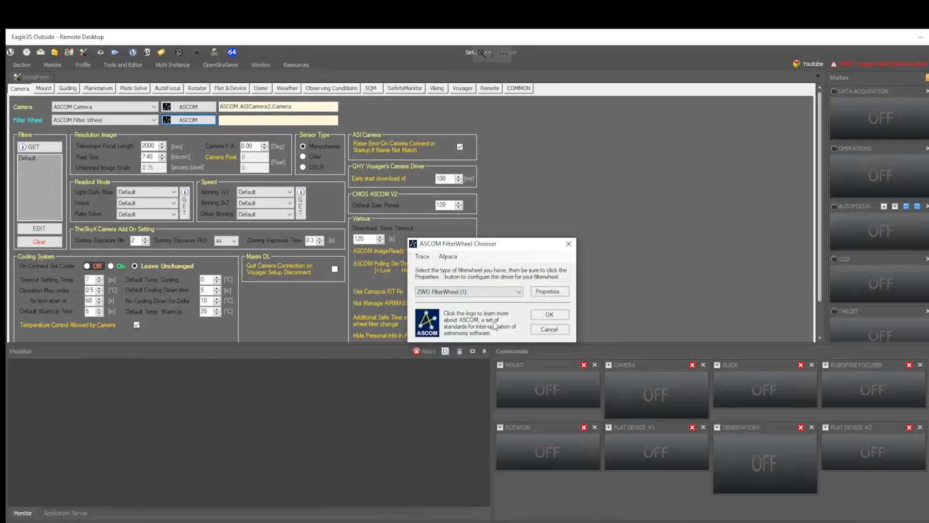
left_click(550, 292)
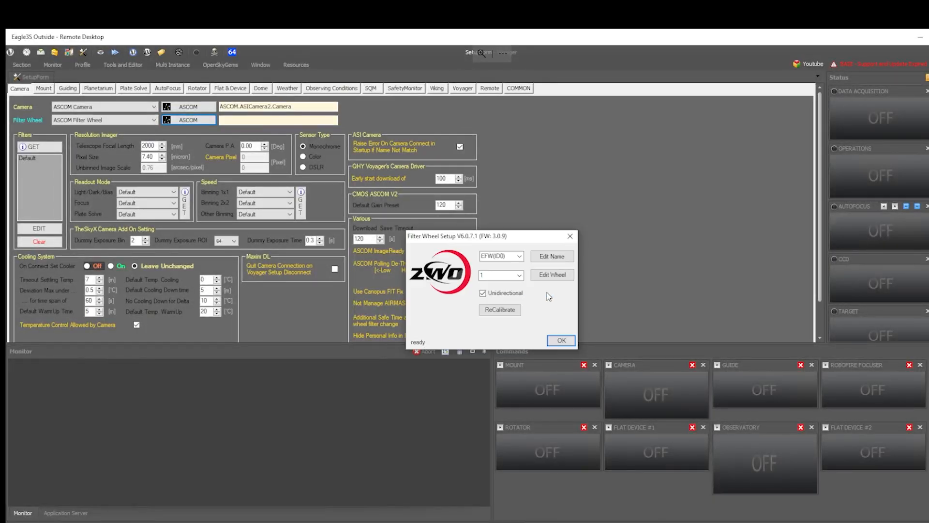
left_click(560, 340)
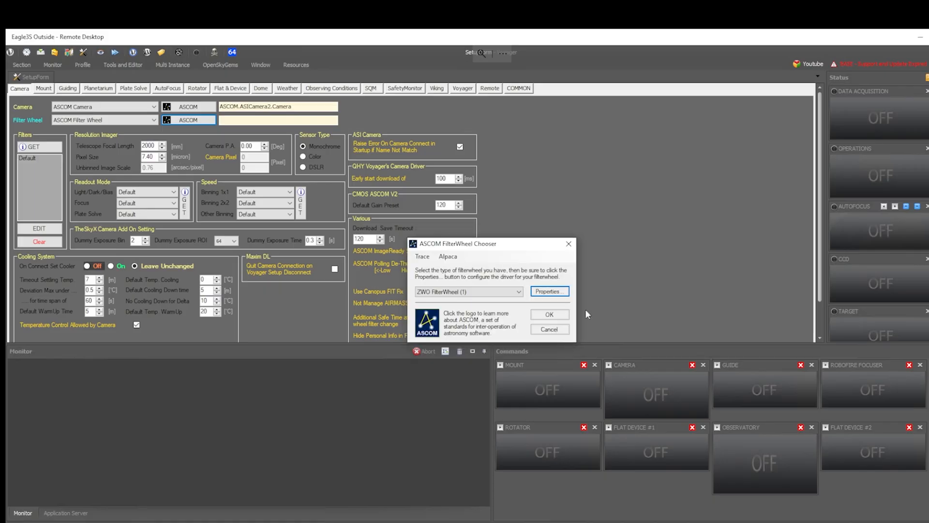
left_click(548, 313)
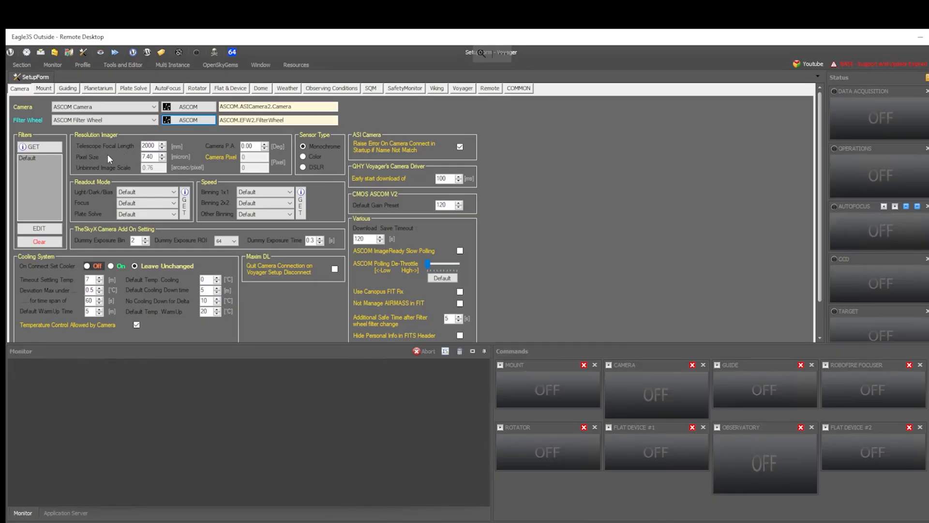
Set the telescope focal length to 1645 mm and the pixel size to 3.76 micron.
left_click(139, 145)
double_click(138, 146)
left_click_drag(154, 157, 134, 156)
Edit the filter list and name filters 1 to 7 Lum, Red, Green, Blue, Ha, Oiii and Sii.
left_click(40, 229)
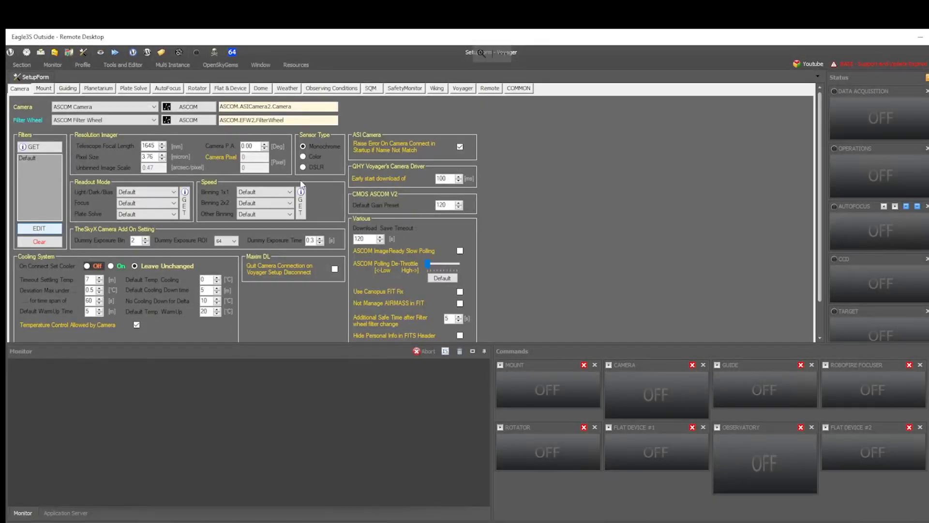
left_click_drag(343, 234, 295, 226)
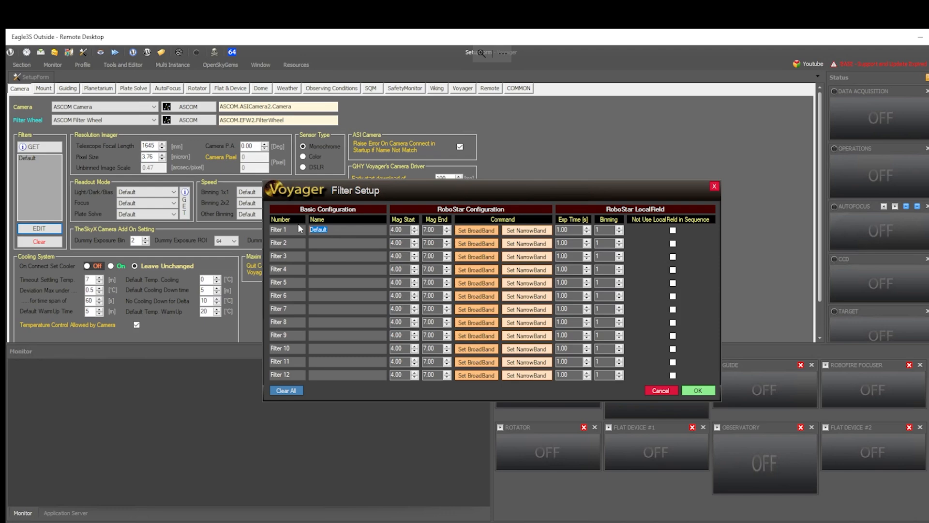
type("Rws")
key("BackSpace")
key("BackSpace")
key("BackSpace")
type("Lum")
left_click(311, 244)
type("Re")
left_click(329, 258)
type("Green")
type("Blue")
key("Tab")
type("H")
type("O")
key("Tab")
key("Tab")
key("Tab")
Set the RoboStar starting magnitude to 0 for the Ha, Oiii and Sii filters.
left_click_drag(402, 282, 379, 281)
type("0")
left_click(401, 297)
left_click_drag(402, 299, 394, 299)
type("0")
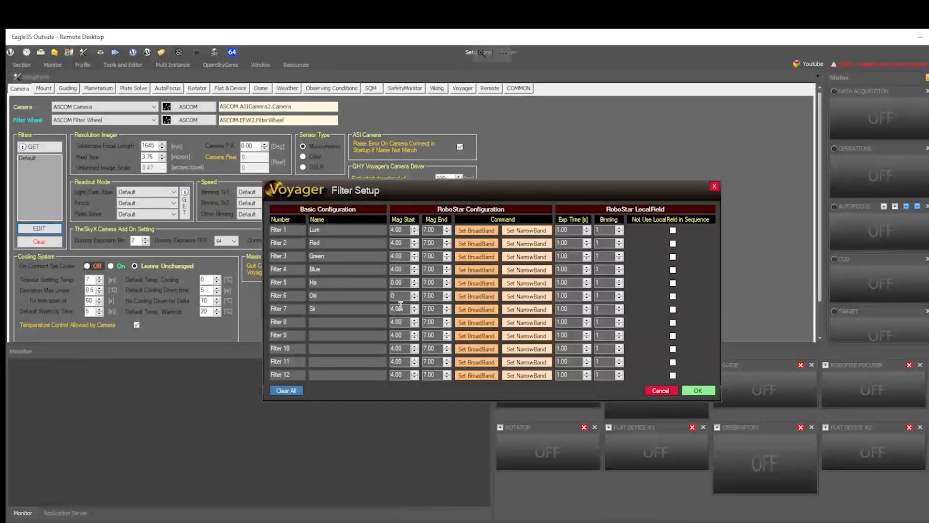
left_click_drag(405, 308, 390, 311)
type("0")
Set the RoboStar ending magnitude to 3 for the Ha, Oiii and Sii filters.
left_click(446, 286)
type("3")
left_click(439, 297)
type("3")
left_click(432, 308)
type("3")
Set LocalField exposure times for all seven filters, using 10 s for Lum, Red and Green and 17 s for Ha, Oiii and Sii.
left_click(557, 231)
type("10")
key("Tab")
type("10")
key("Tab")
type("10")
key("Tab")
type("1")
key("Tab")
type("17")
key("Tab")
type("17")
key("Tab")
type("17")
Raise the LocalField binning by one level for all seven named filters and save the filter setup.
left_click(620, 228)
left_click(620, 241)
left_click(620, 254)
left_click(620, 267)
left_click(620, 280)
left_click(620, 293)
left_click(620, 307)
left_click(698, 391)
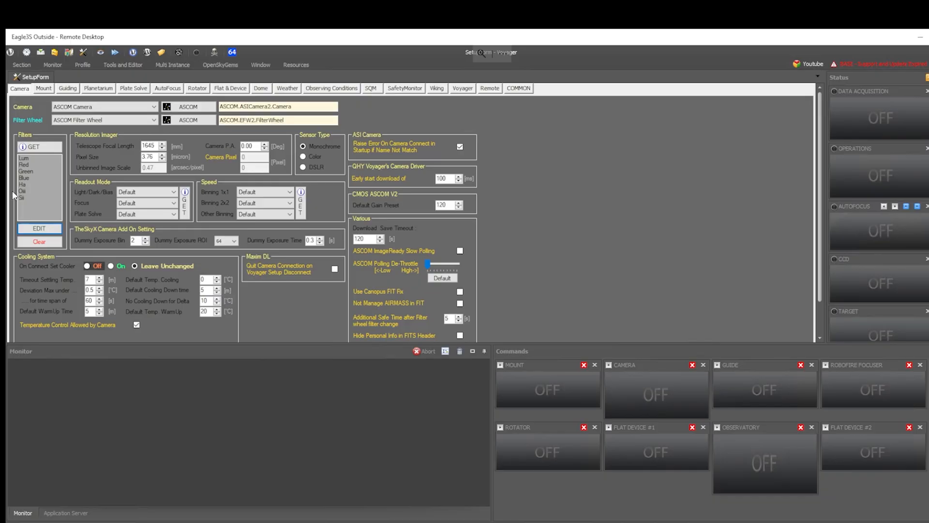
Set the mount to ASCOM Telescope and choose the 10Micron Mount driver.
left_click(45, 89)
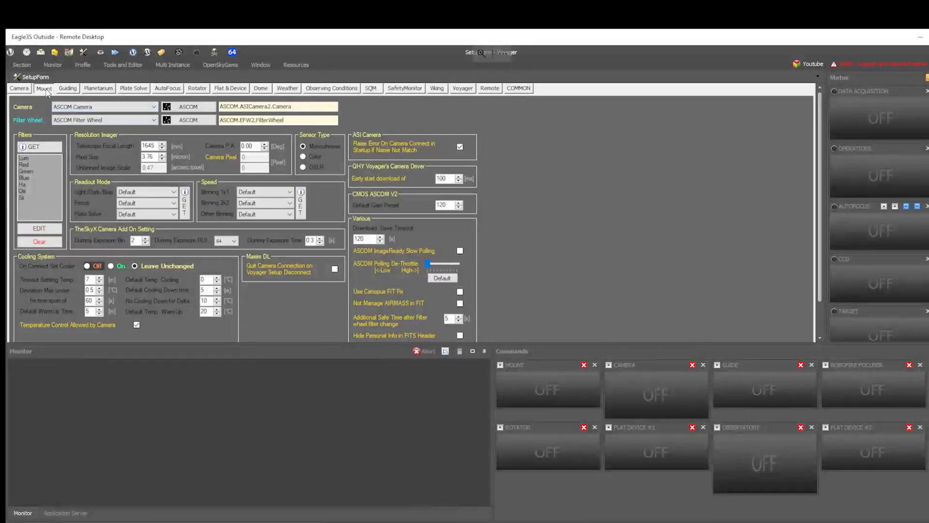
left_click(172, 107)
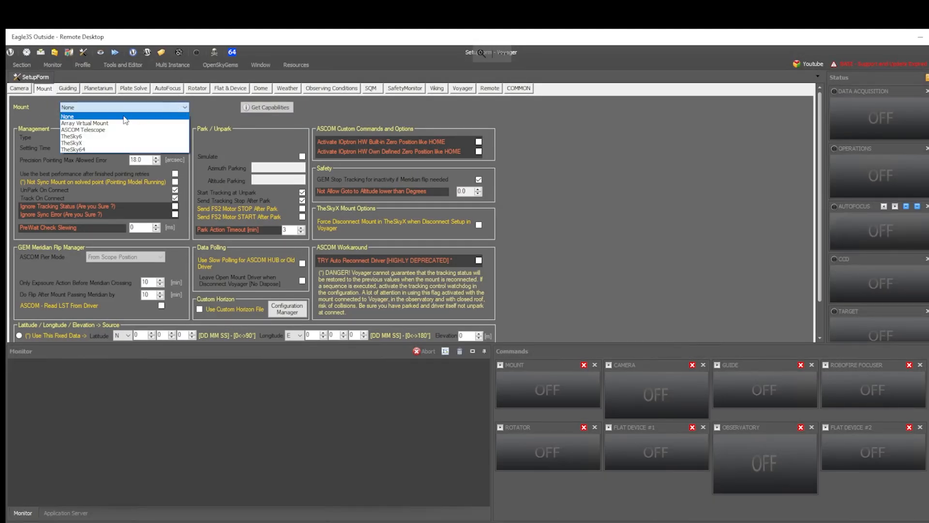
left_click(107, 130)
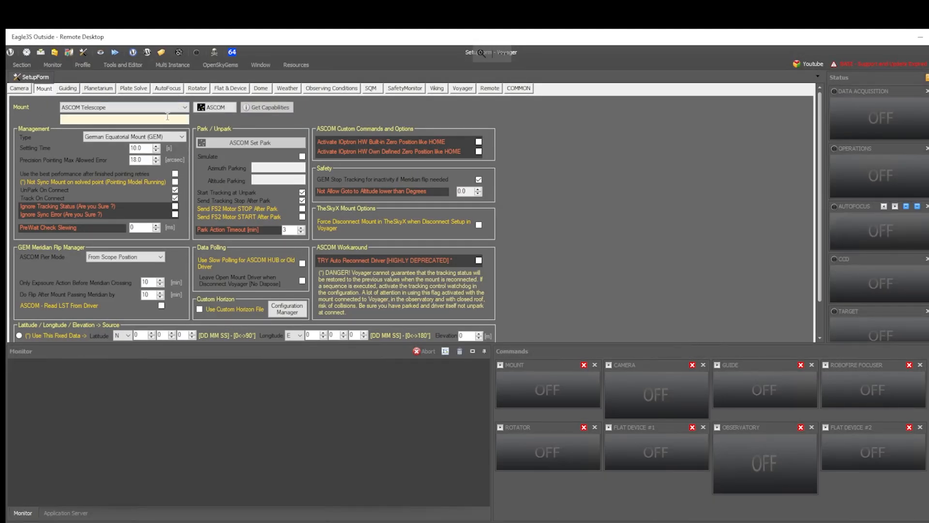
left_click(215, 108)
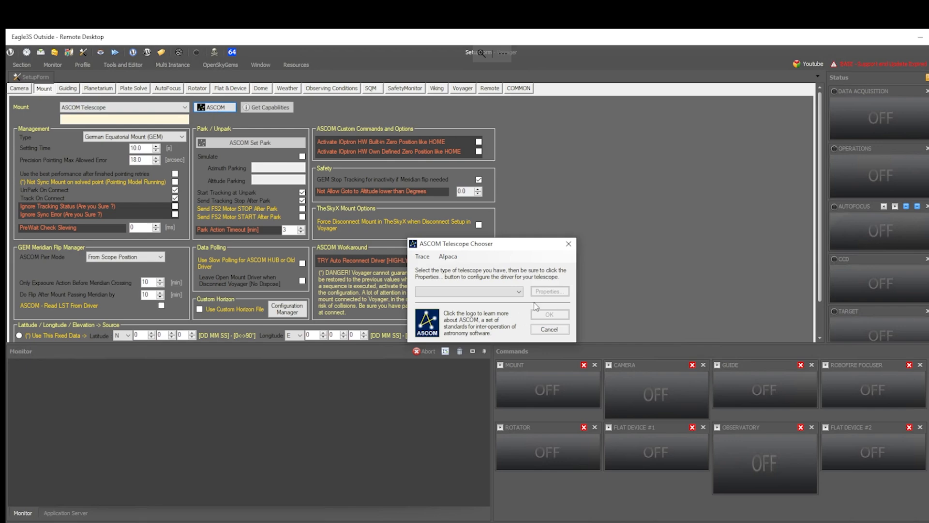
left_click(517, 292)
left_click(458, 302)
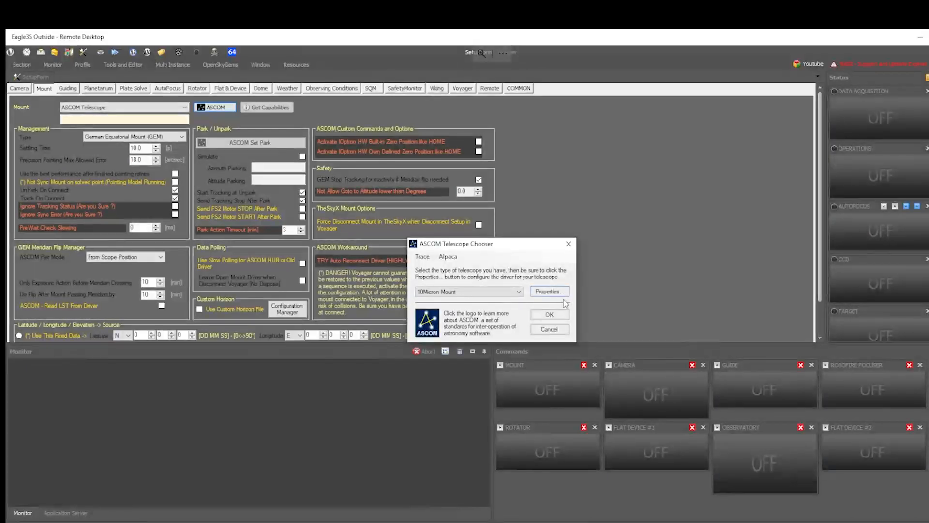
left_click(546, 314)
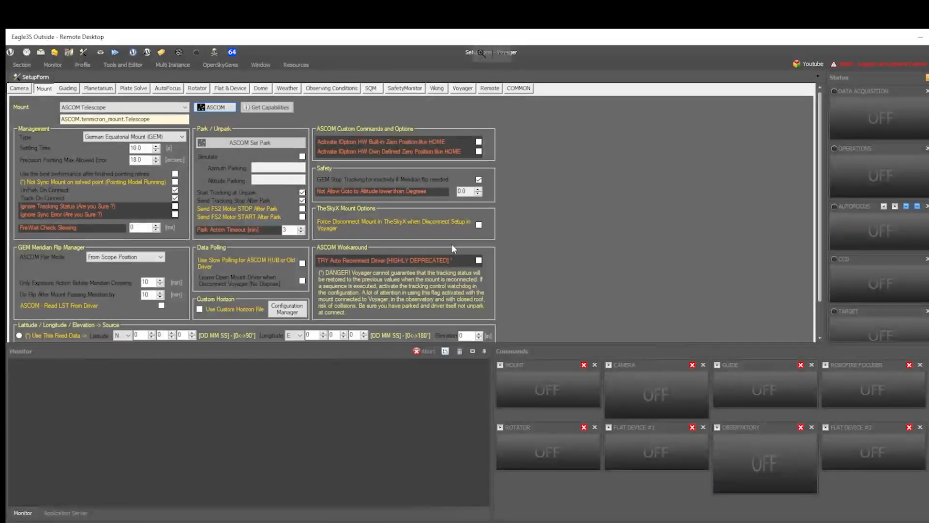
Disable the GEM stop-tracking option for inactivity at meridian flip and set the mount settling time to 5 s.
left_click(478, 180)
double_click(138, 148)
type("3")
key("BackSpace")
type("5")
Choose Stellarium as the planetarium and test its connection.
left_click(66, 89)
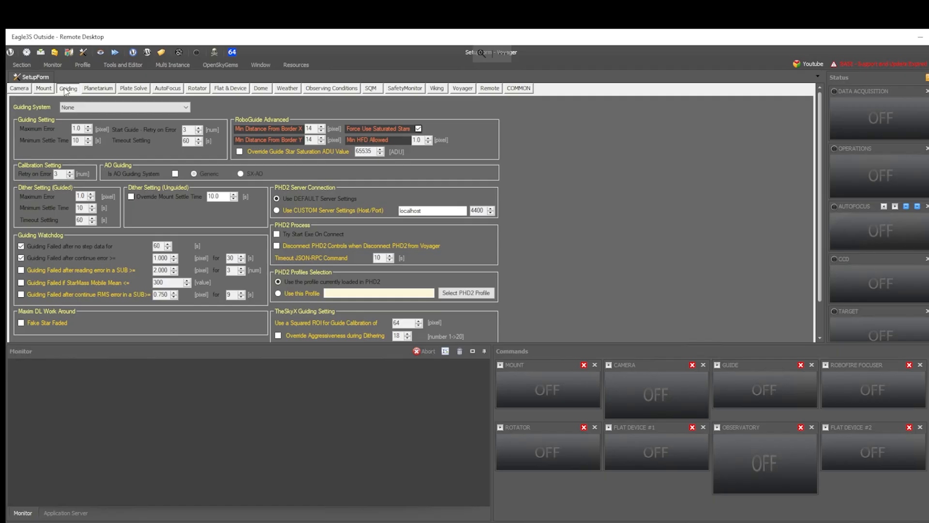
left_click(97, 88)
left_click(92, 107)
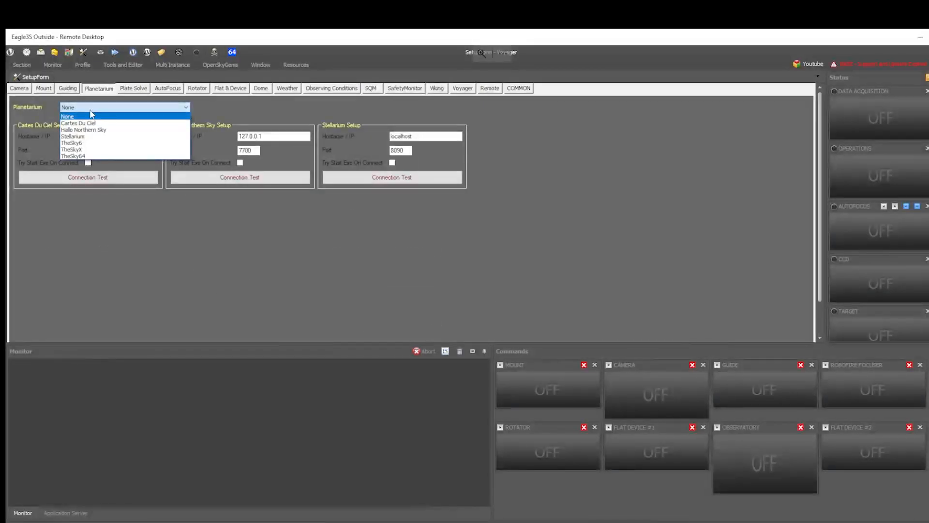
left_click(85, 138)
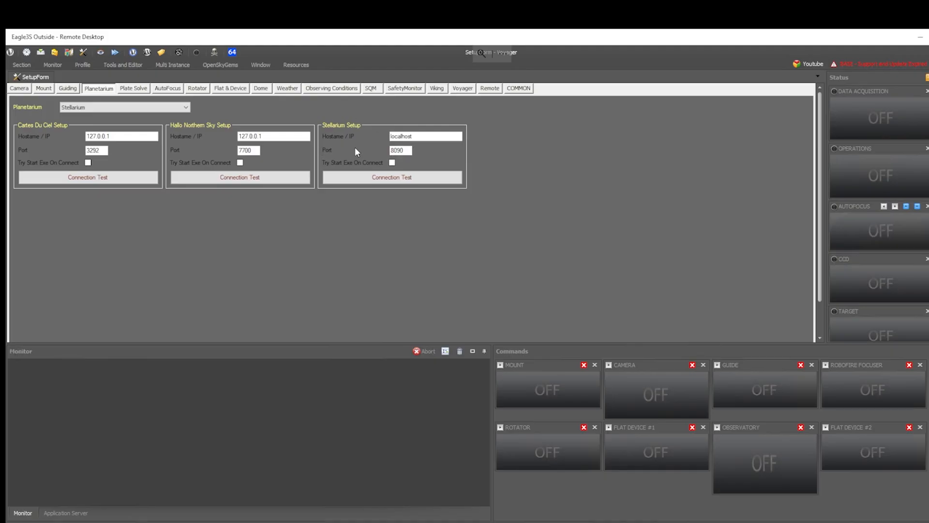
left_click(346, 176)
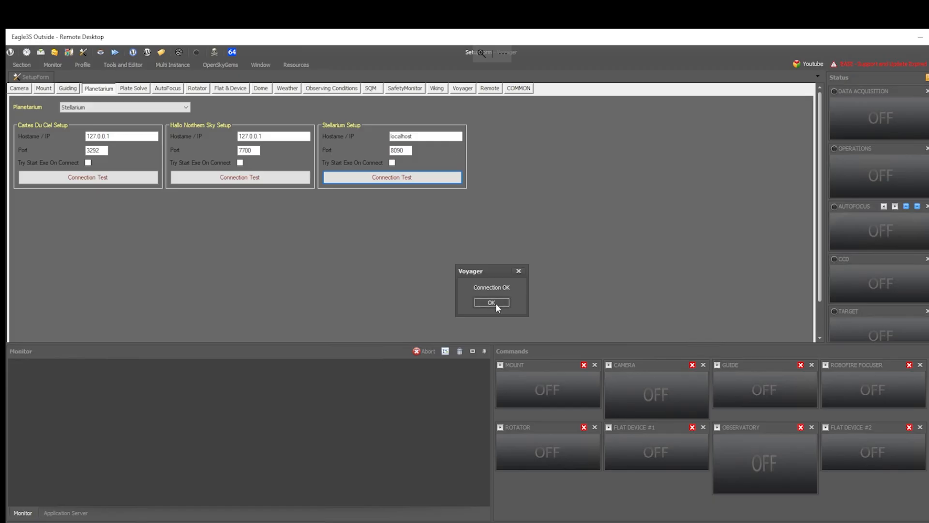
left_click(478, 302)
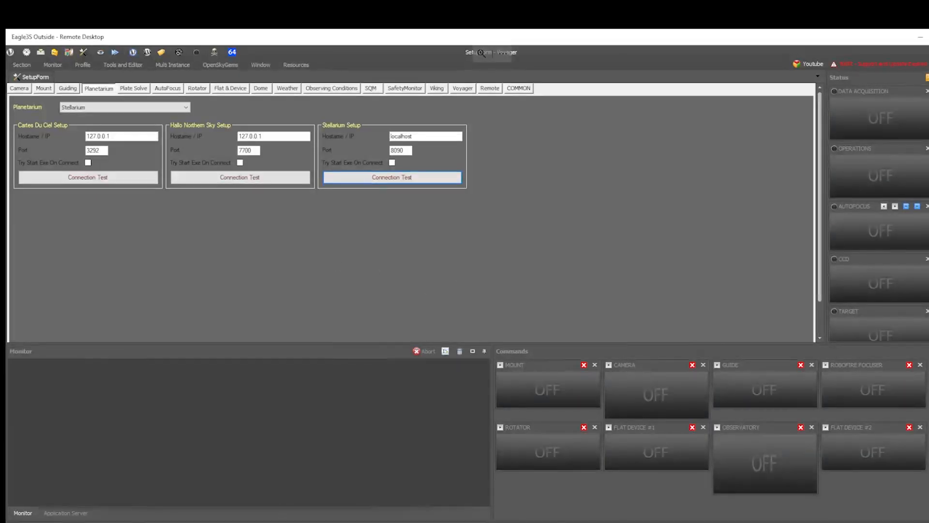
Select PlateSolve2 as the plate-solving program.
left_click(137, 89)
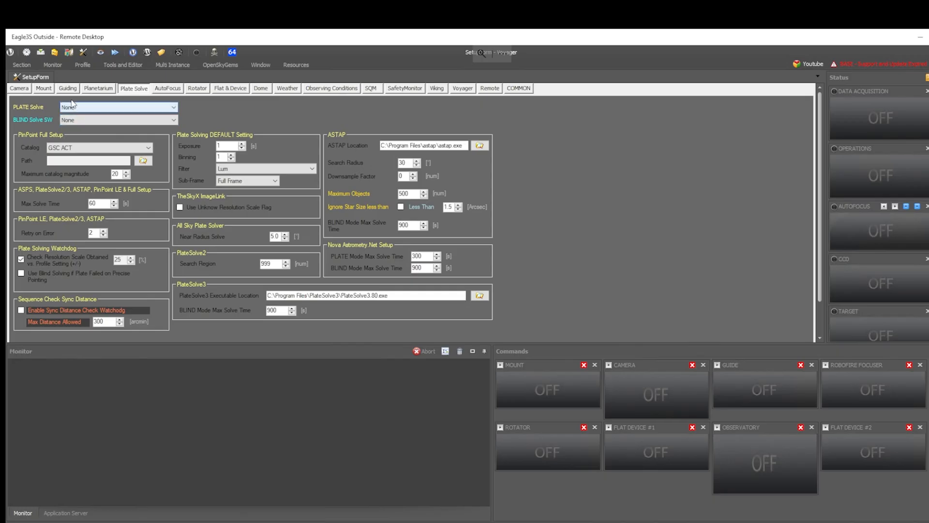
left_click(101, 107)
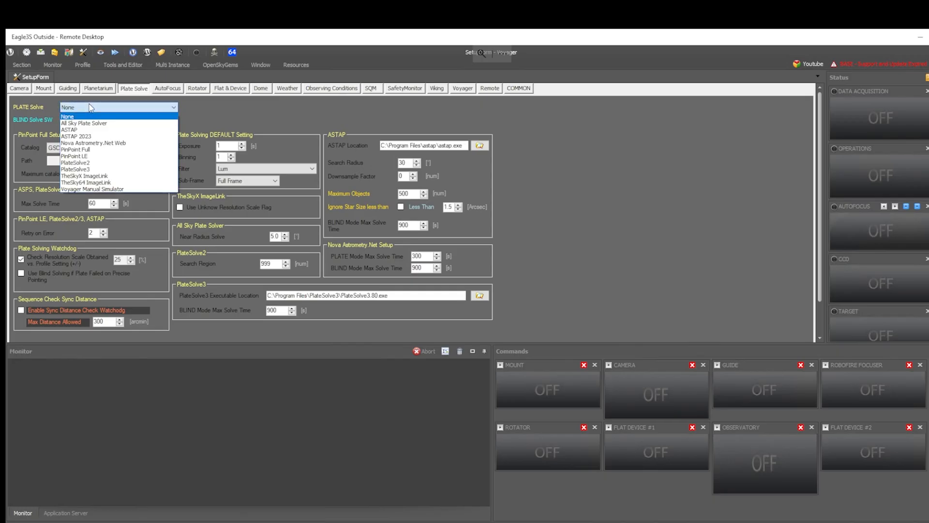
left_click(93, 163)
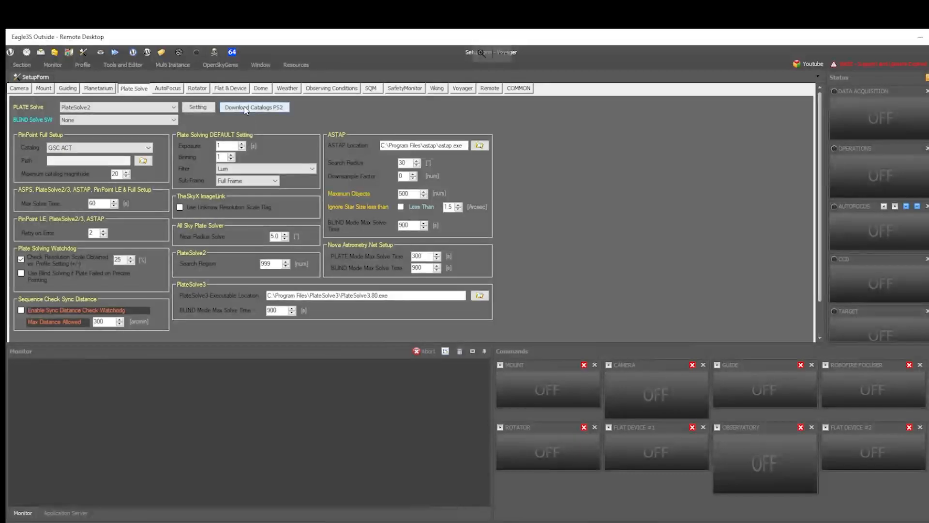
Check the APM and UCAC3 catalog directories in the PlateSolve2 settings without changing them.
left_click(207, 109)
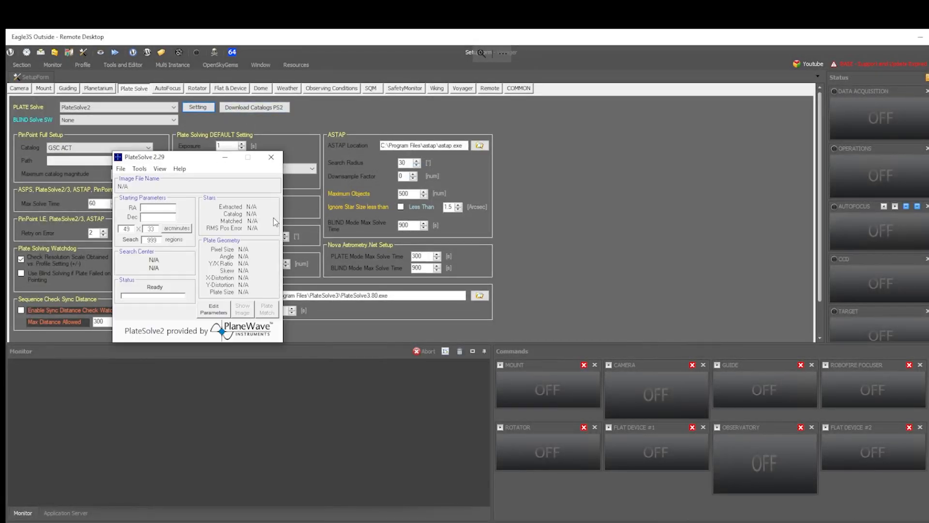
left_click(122, 170)
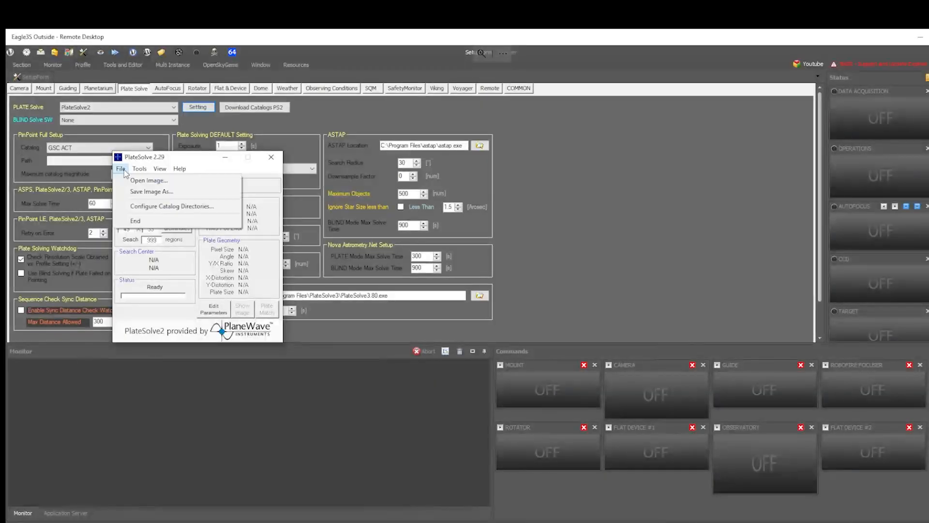
left_click(160, 206)
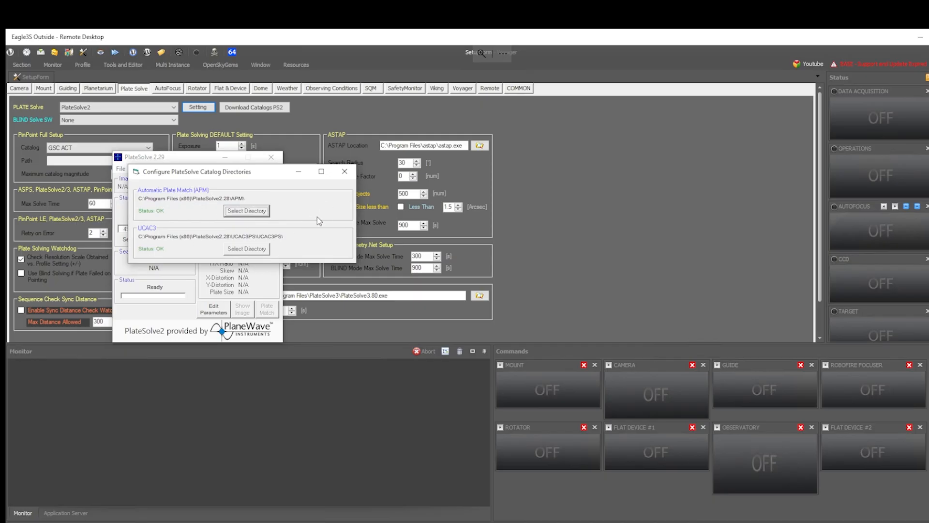
left_click(251, 212)
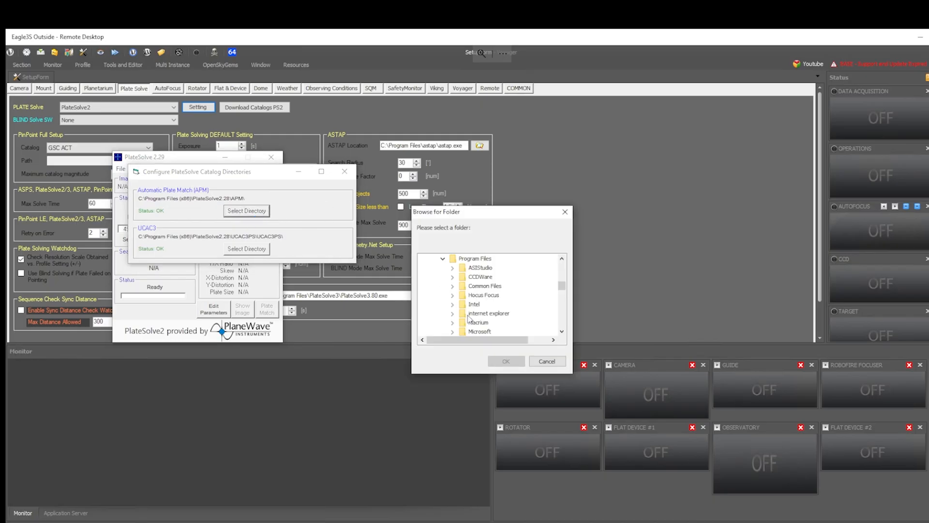
left_click(548, 361)
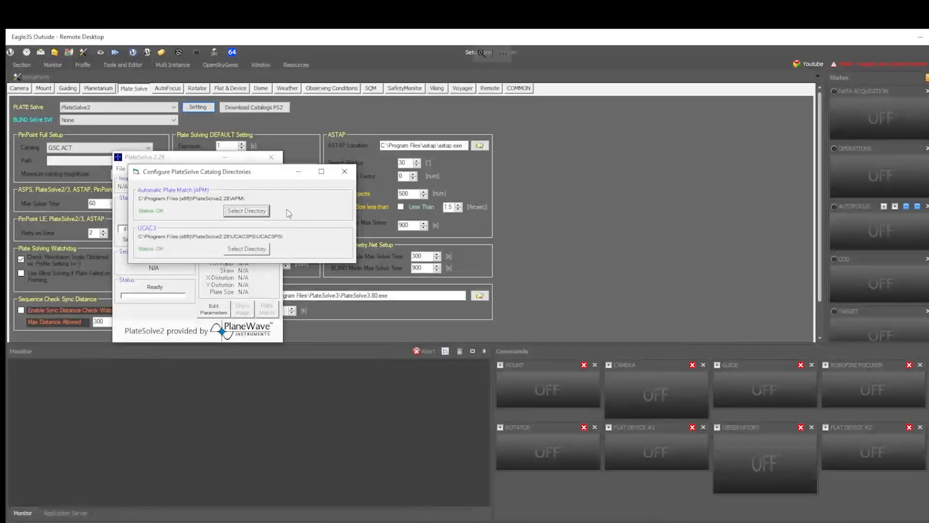
left_click(345, 171)
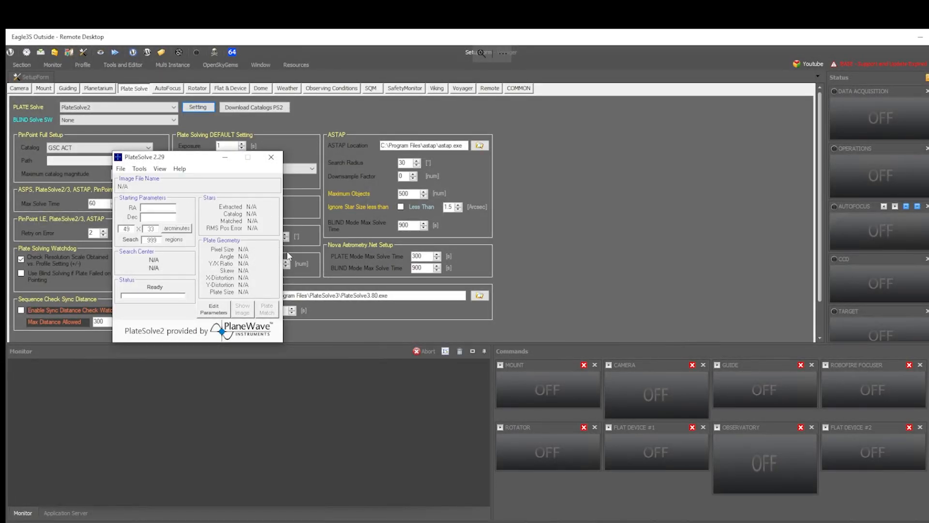
left_click(270, 163)
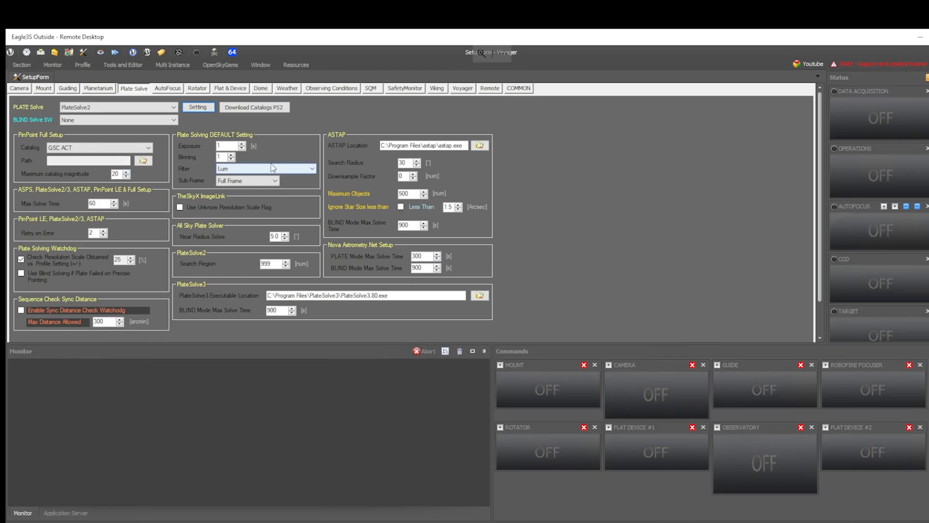
Set the default plate-solving exposure to 5 s and binning to 2, with Full Frame as the sub-frame.
double_click(225, 145)
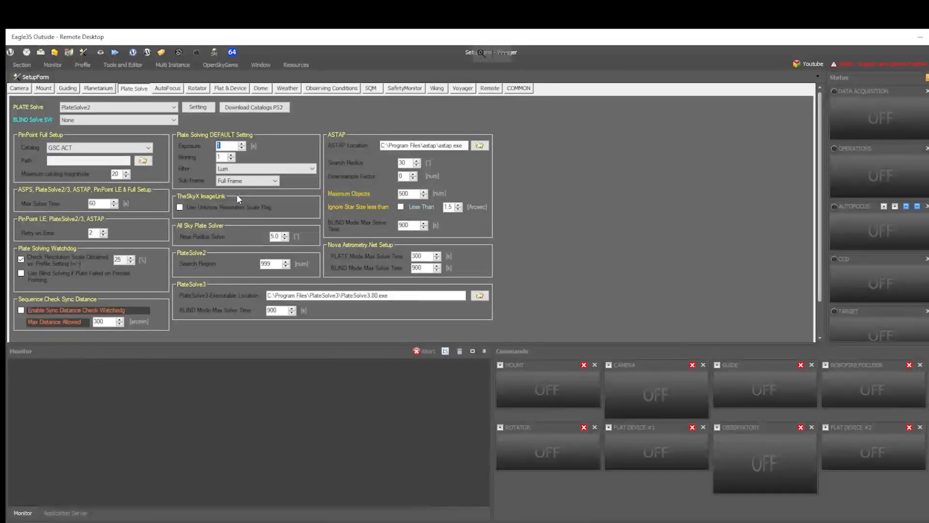
type("5")
left_click(231, 154)
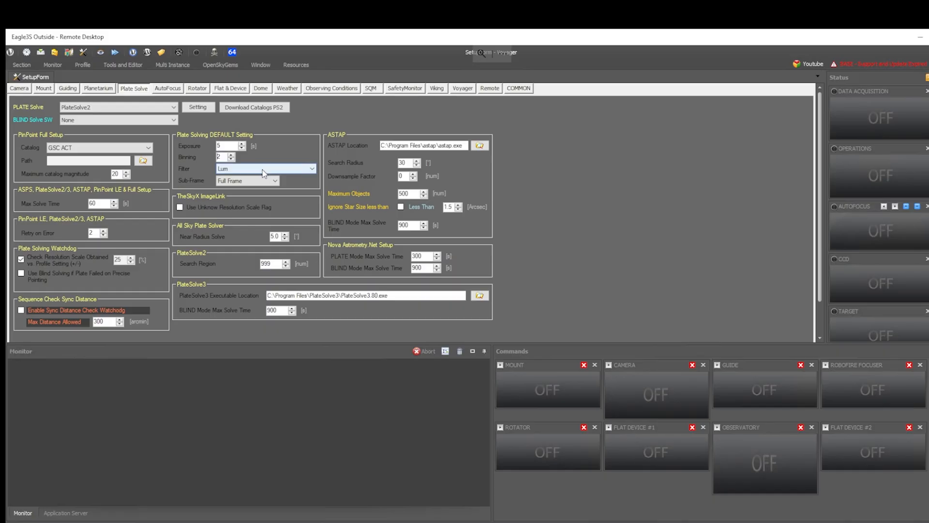
left_click(247, 181)
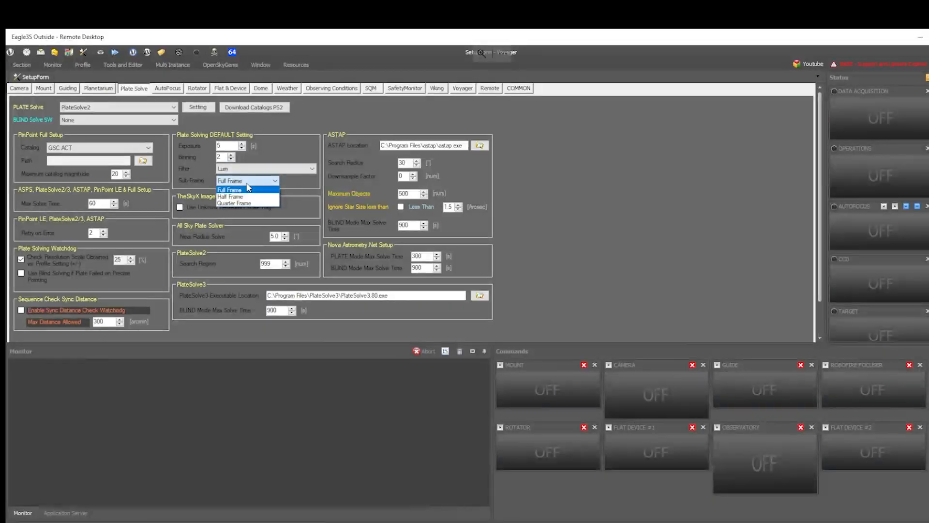
left_click(248, 186)
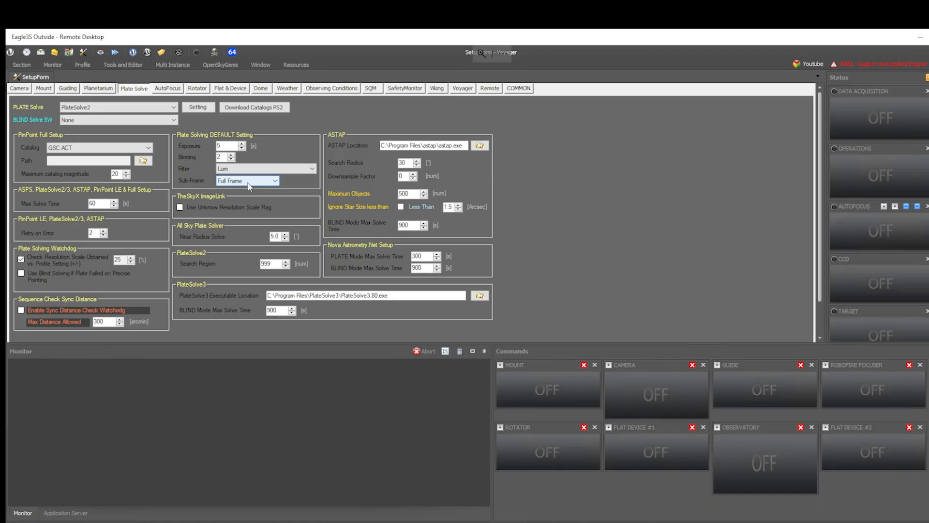
Choose RoboFire as the autofocus program and ASCOM Focuser as the focuser type.
left_click(167, 88)
left_click(111, 109)
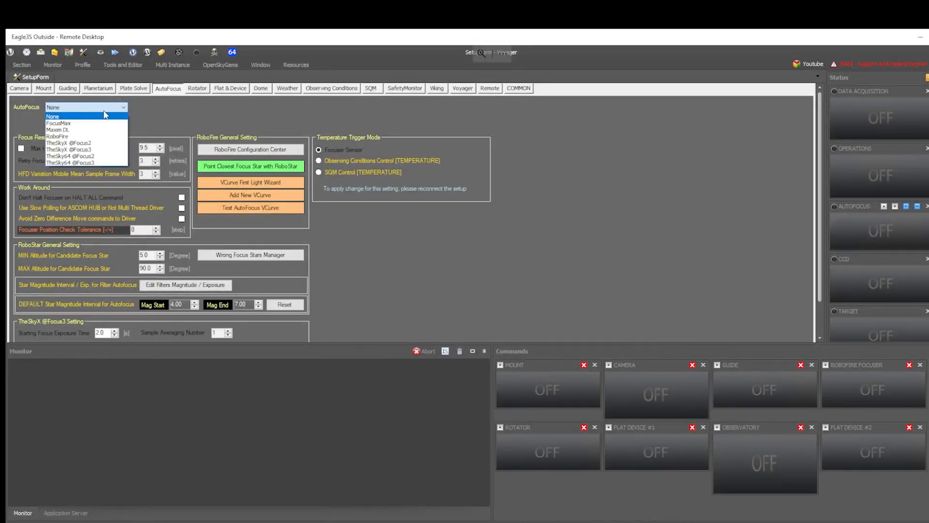
left_click(63, 137)
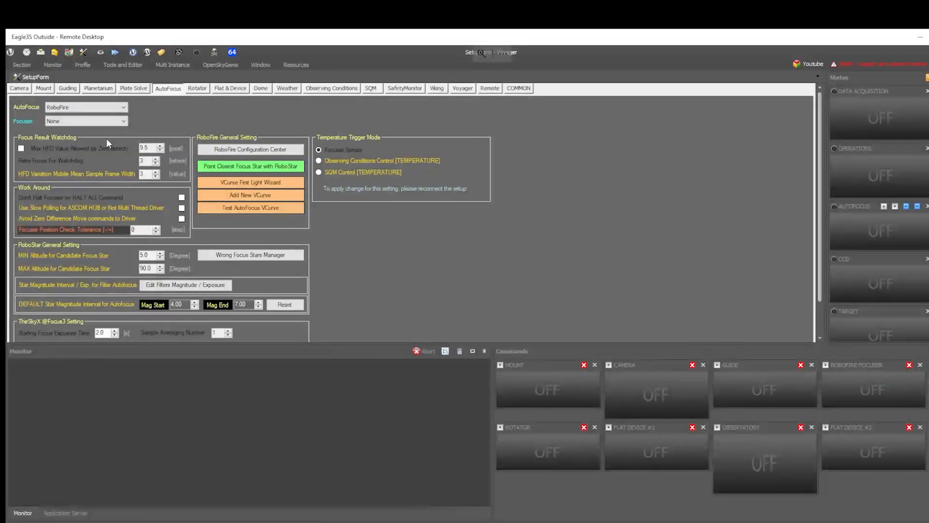
left_click(93, 122)
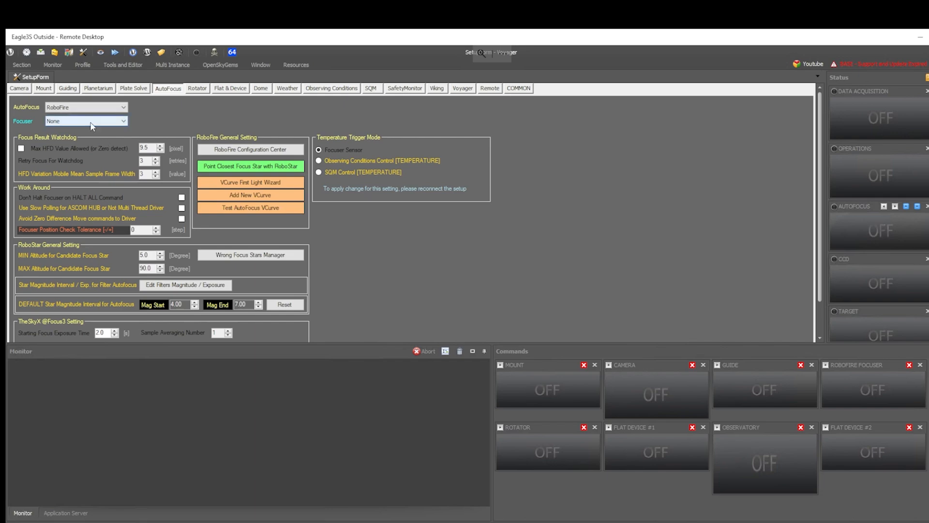
left_click(74, 137)
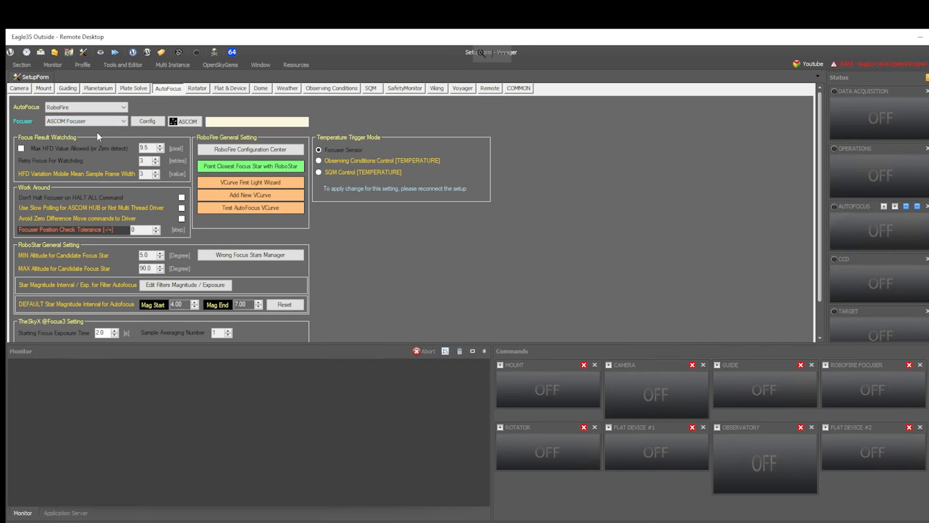
Assign the PLL ASCOM Focuser driver on serial port COM30 and exempt the focuser from the HALT ALL command.
left_click(172, 123)
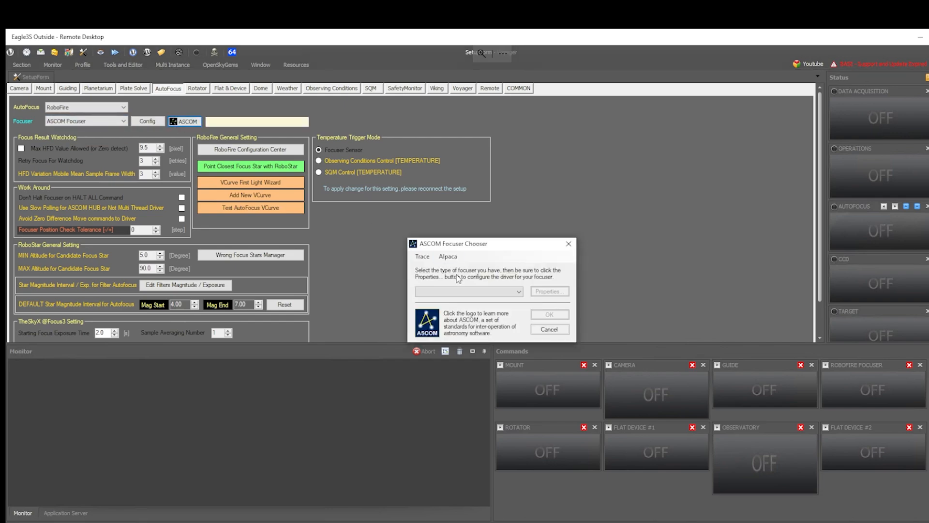
left_click(465, 292)
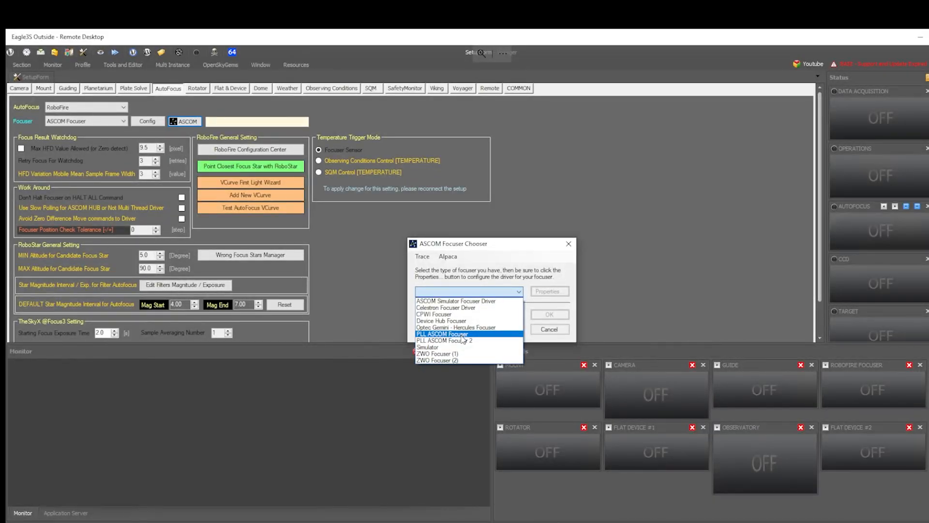
left_click(462, 335)
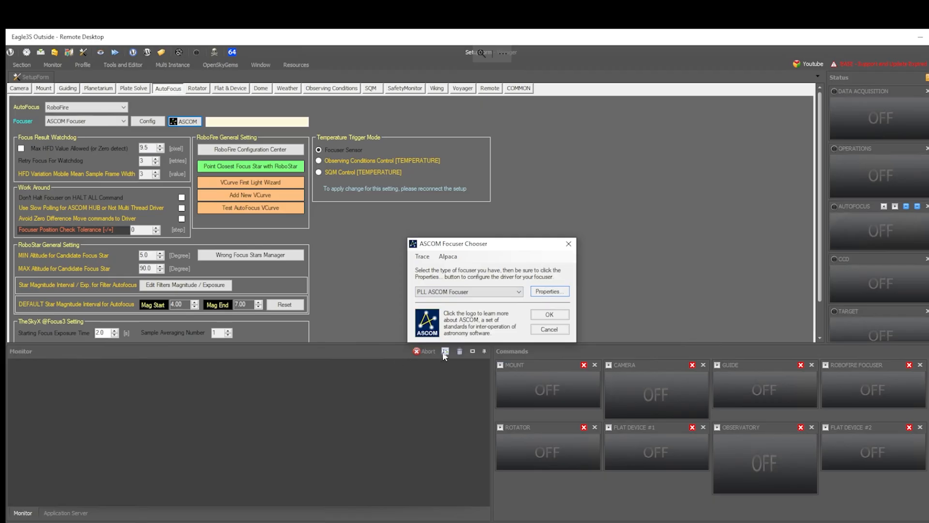
left_click(553, 291)
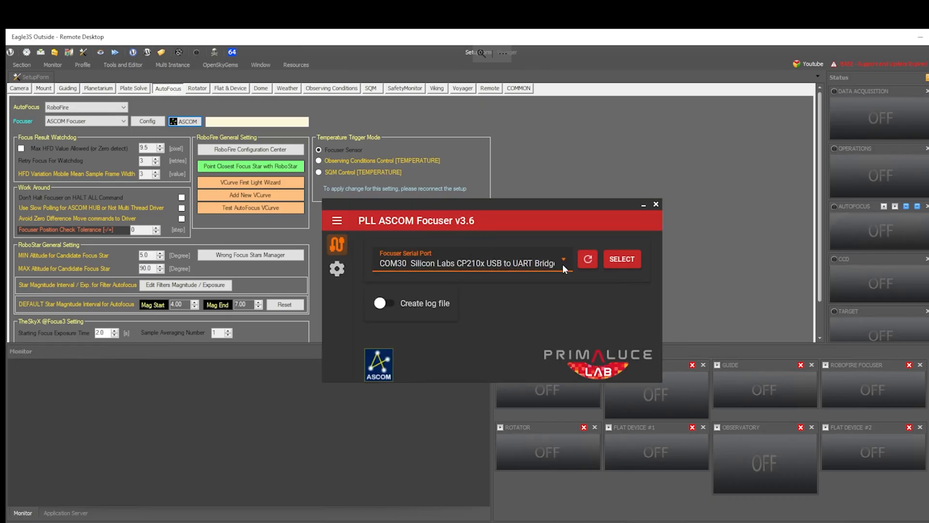
left_click(617, 261)
left_click(550, 315)
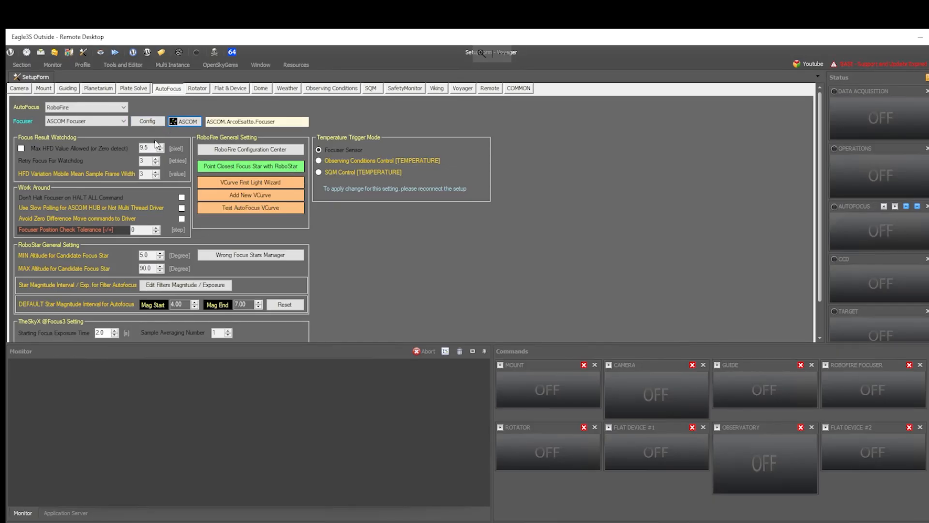
left_click(178, 198)
Set the rotator to ASCOM Rotator and assign the PLL ASCOM Rotator driver on serial port COM30.
left_click(198, 88)
left_click(170, 108)
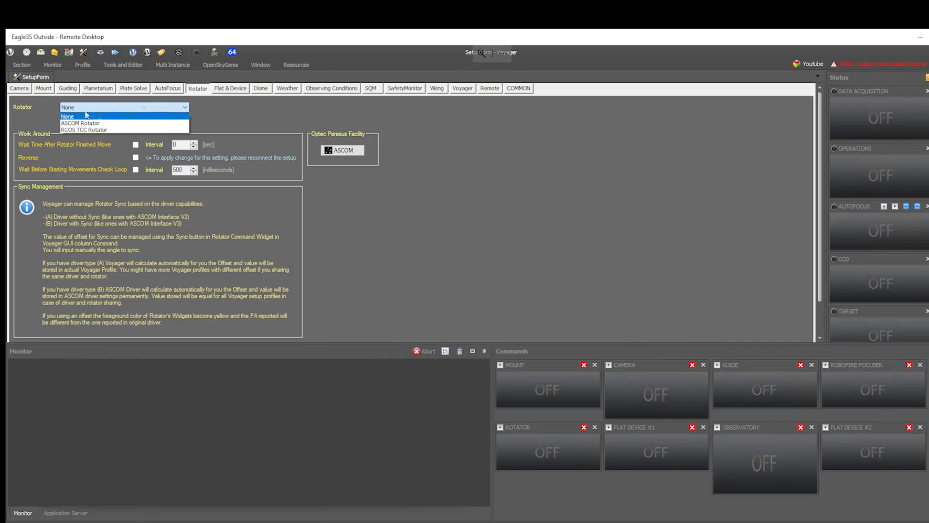
left_click(82, 122)
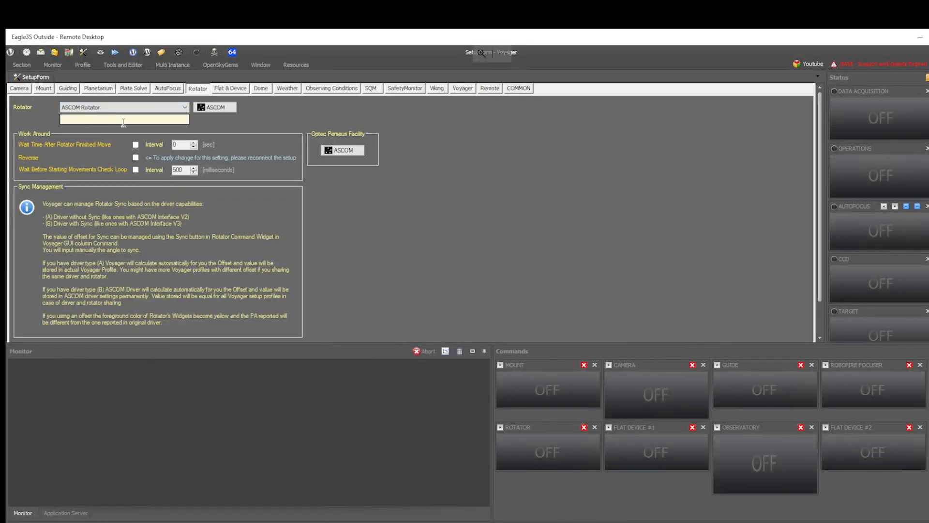
left_click(223, 111)
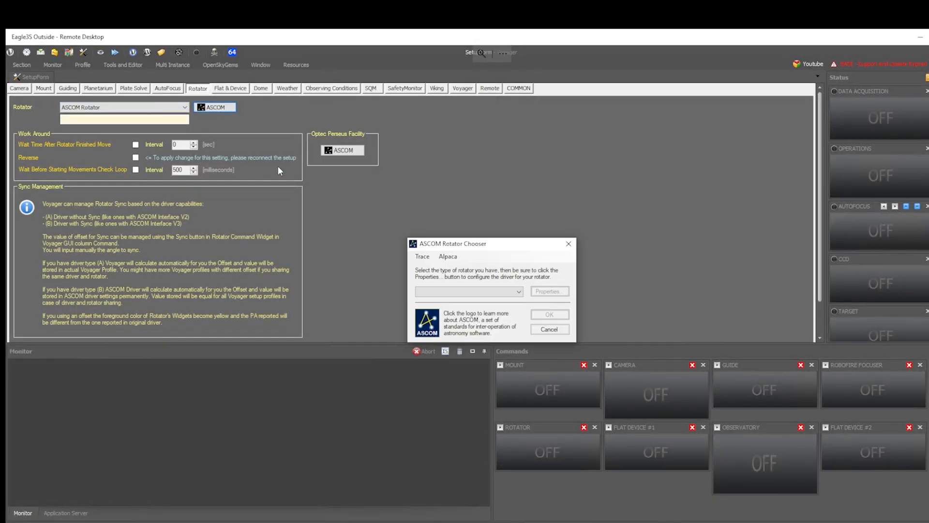
left_click(496, 293)
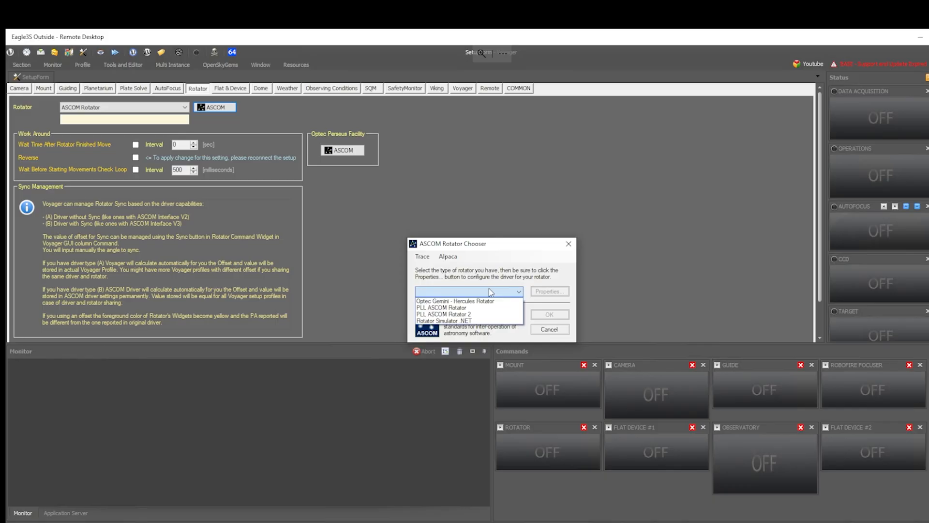
left_click(463, 308)
left_click(549, 291)
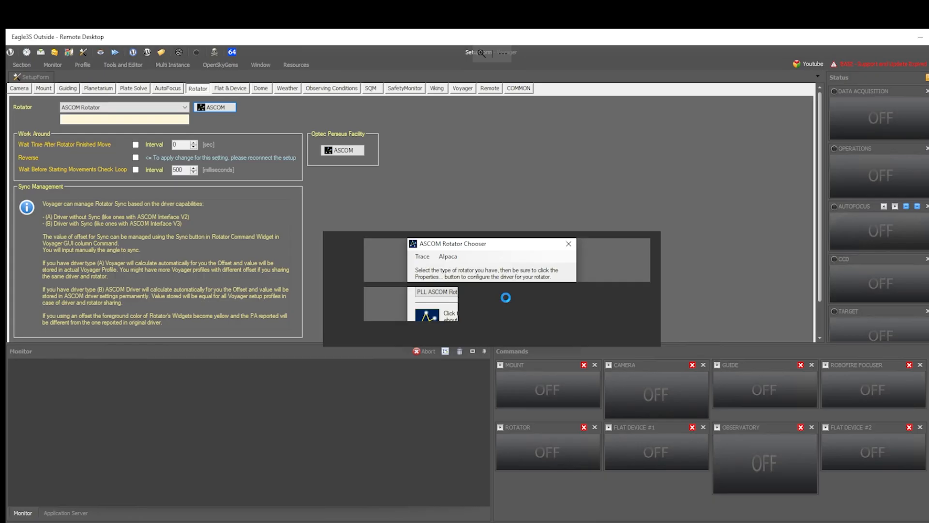
left_click(621, 258)
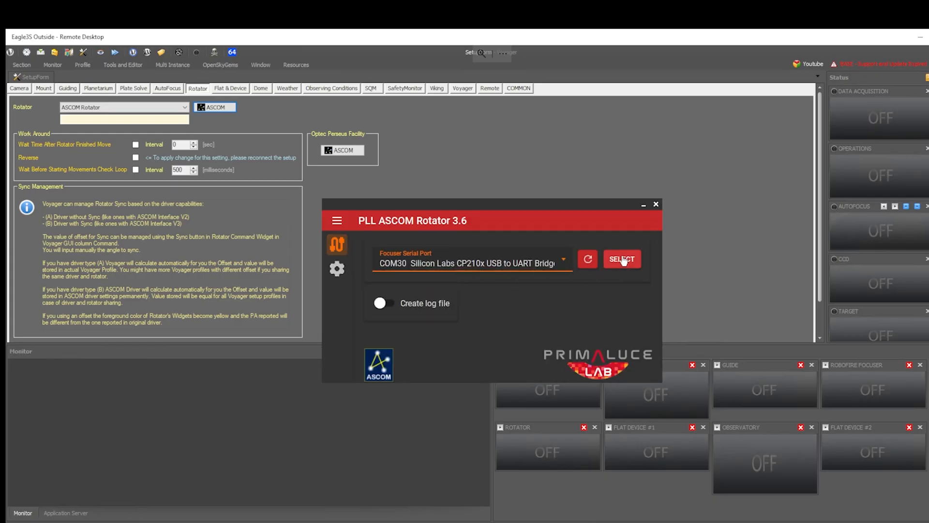
left_click(549, 312)
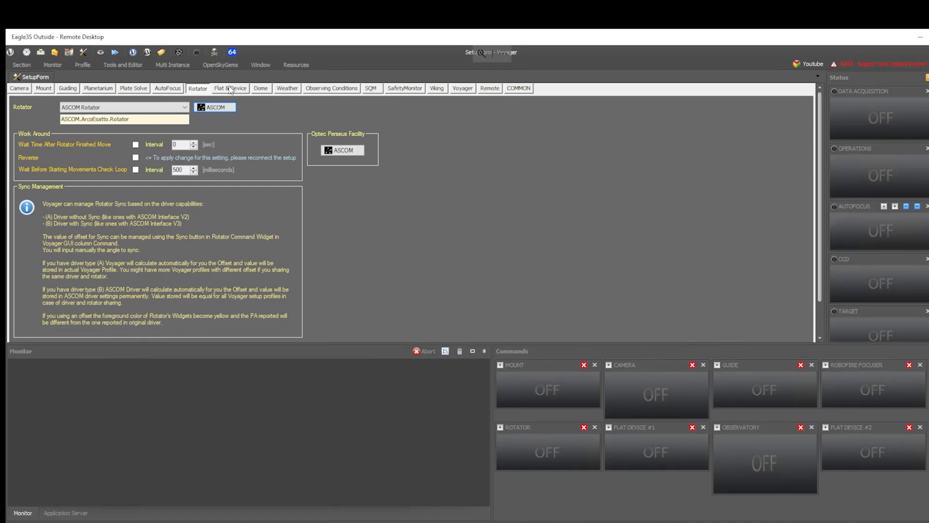
Set observing conditions to ASCOM Observing Conditions with the PLL ASCOM Observing Conditions driver.
left_click(328, 89)
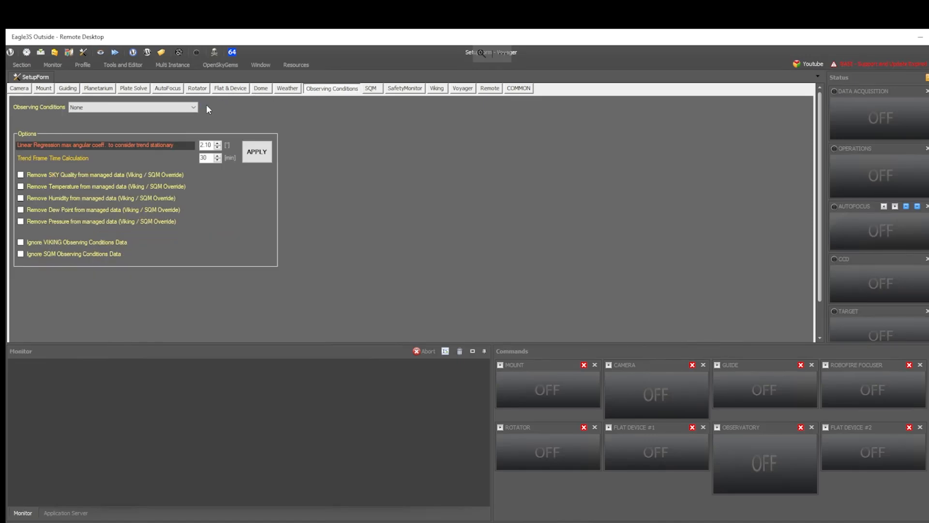
left_click(191, 107)
left_click(144, 123)
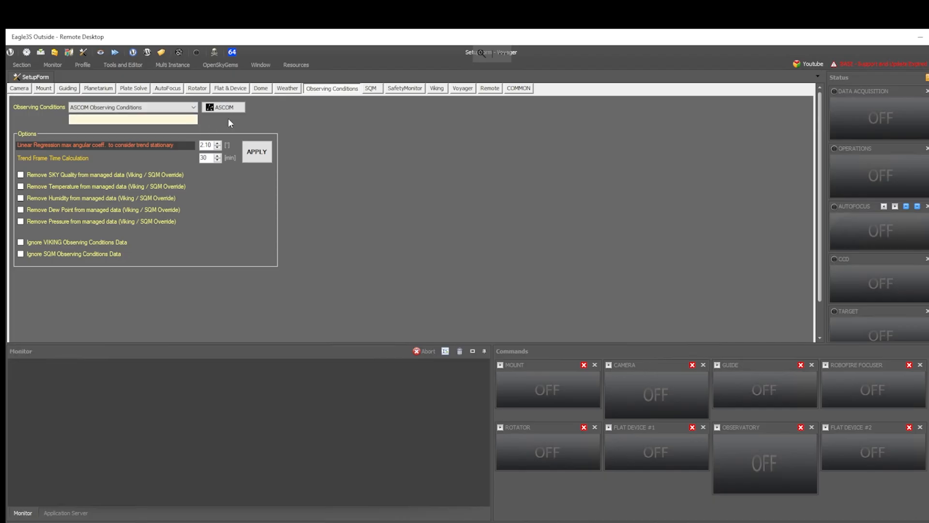
left_click(482, 292)
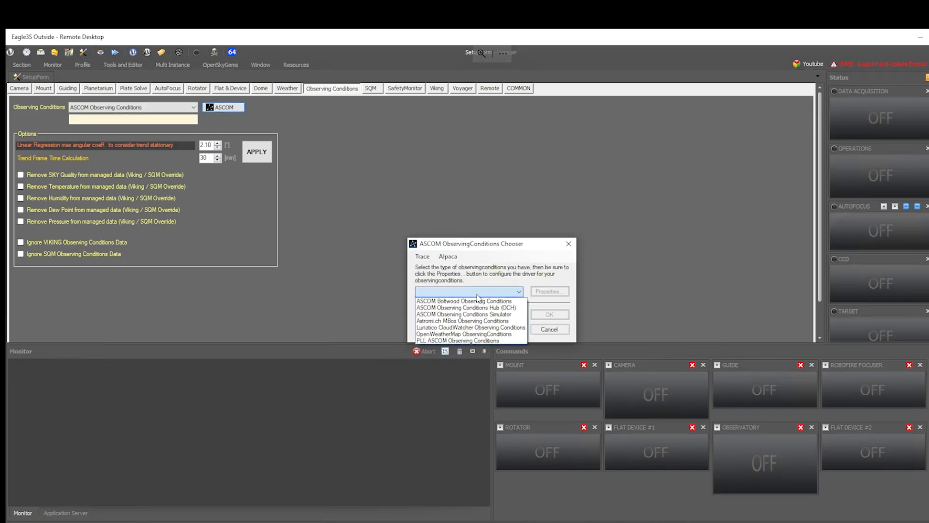
left_click(459, 341)
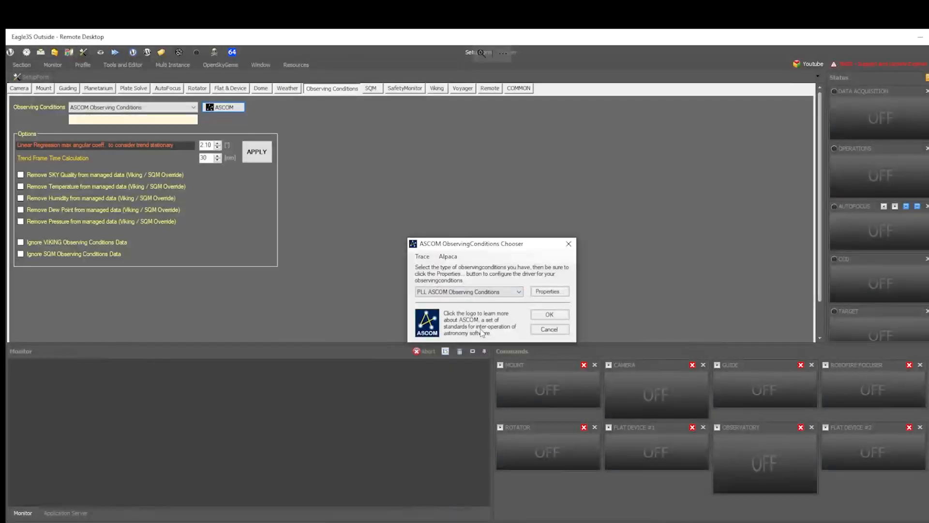
left_click(551, 315)
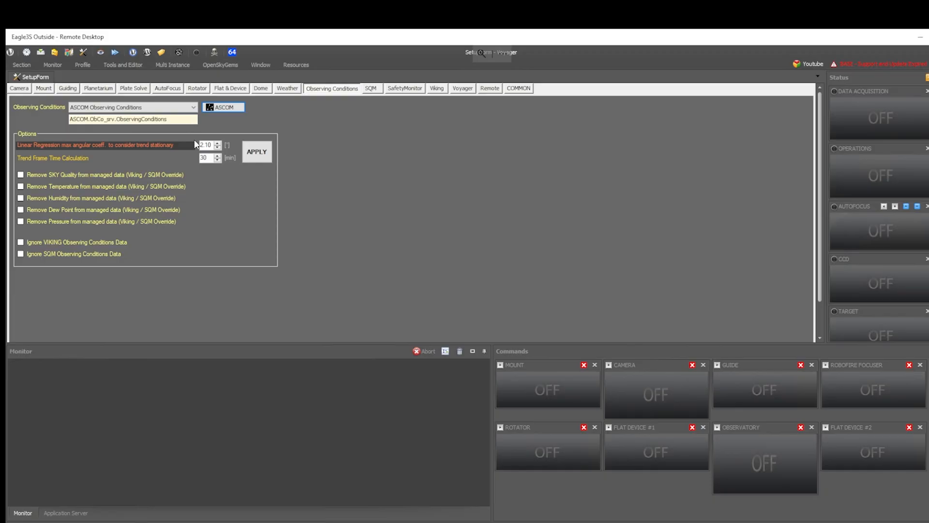
Connect all the configured equipment from the Startup section.
left_click(28, 69)
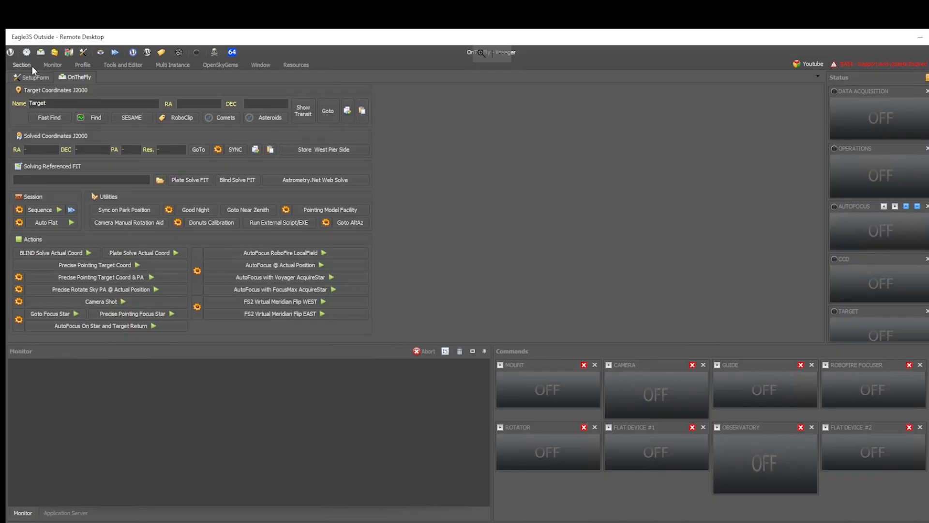
left_click(28, 65)
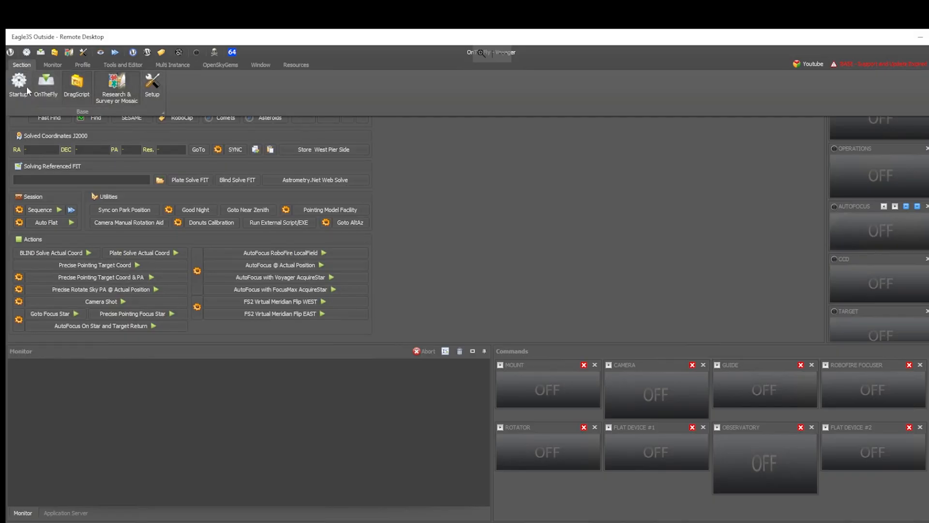
left_click(19, 82)
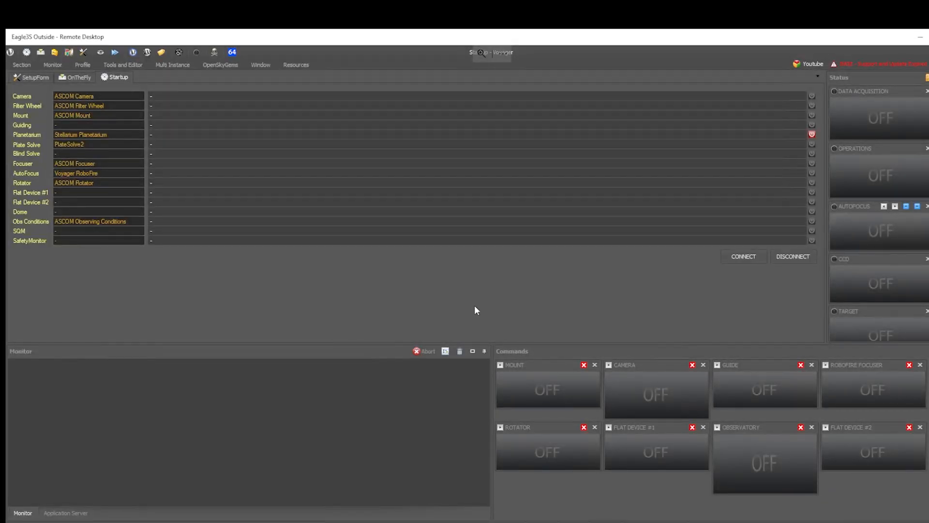
left_click(740, 258)
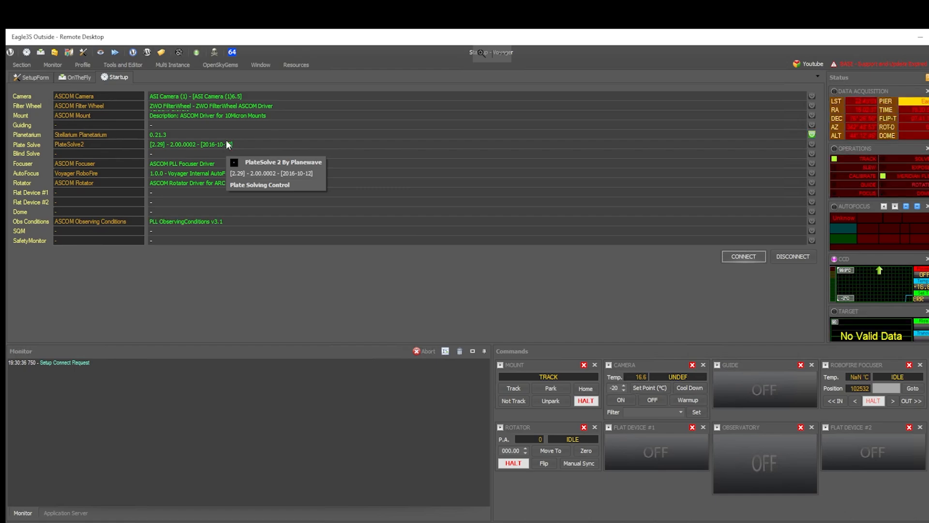
Take an on-the-fly test camera shot with the Red filter, 5 s exposure, binning 2 and Full Frame.
left_click(83, 79)
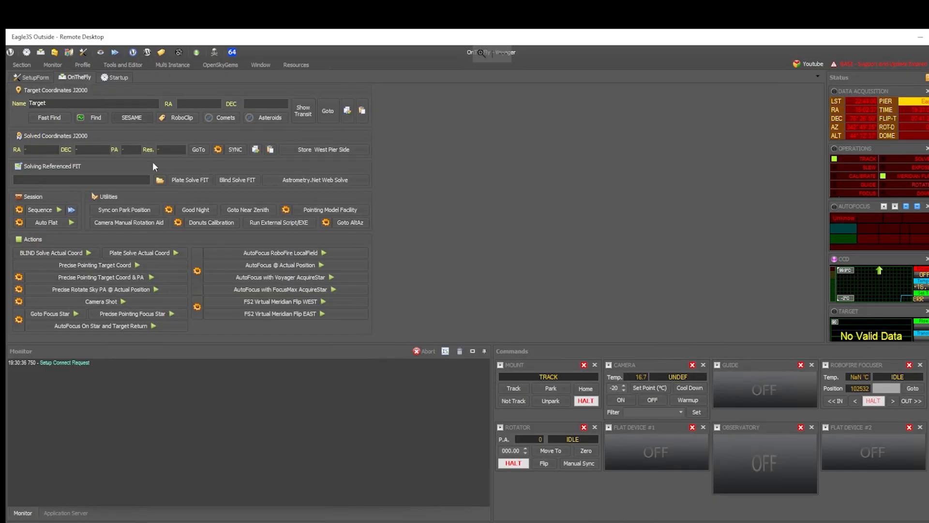
left_click(18, 302)
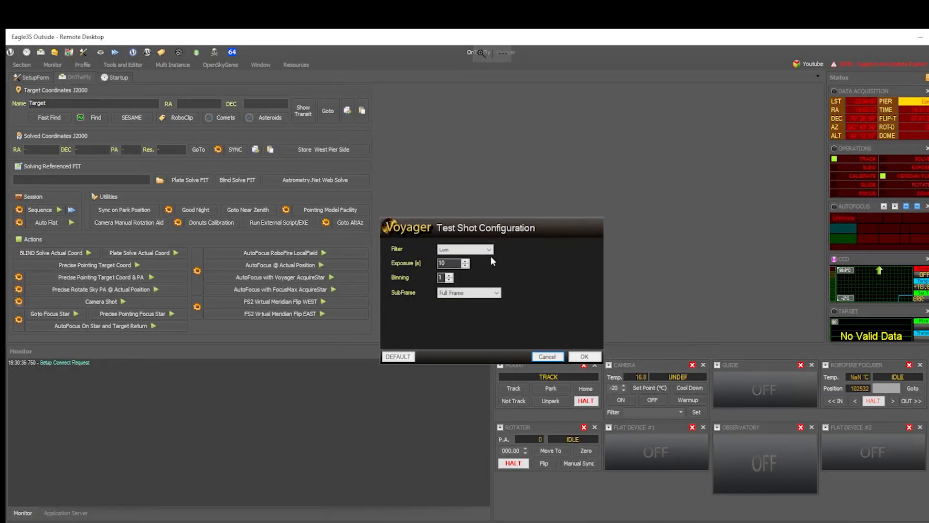
left_click(468, 250)
left_click(444, 265)
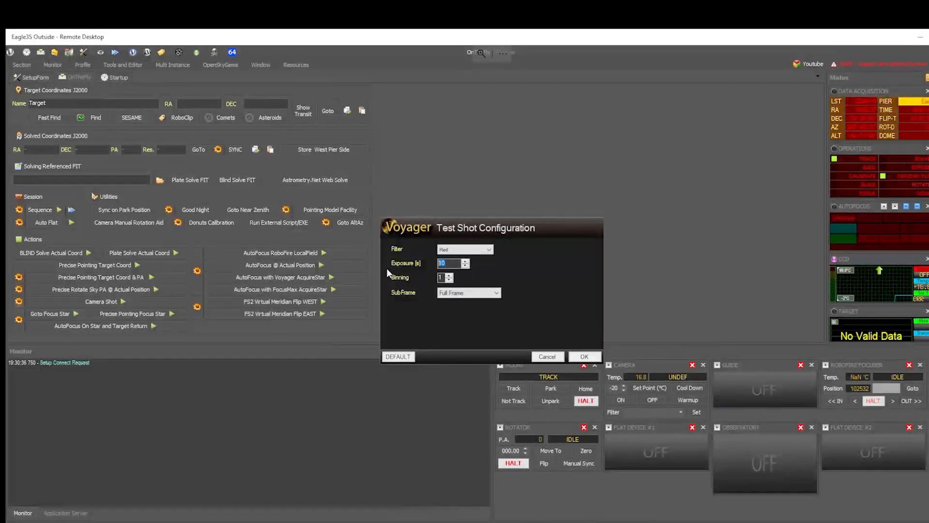
type("5")
left_click(449, 275)
left_click(583, 357)
left_click(109, 301)
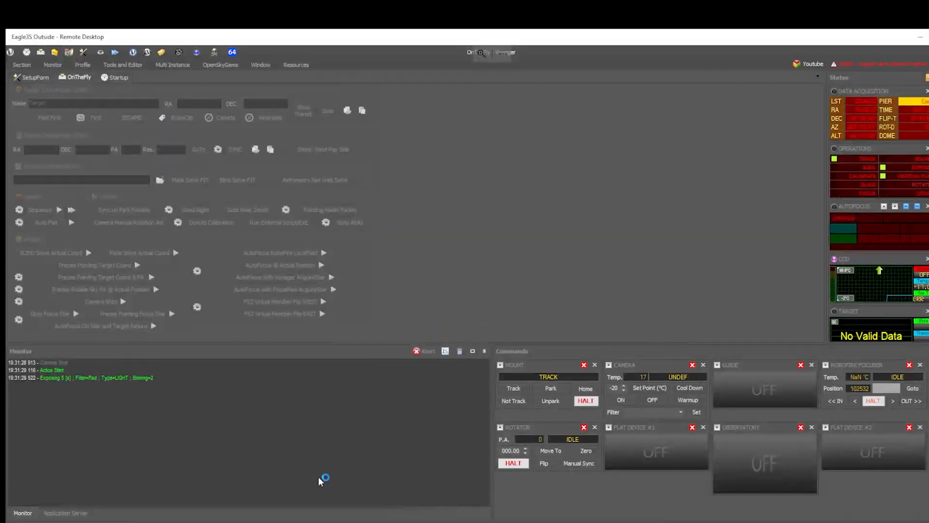
left_click(312, 489)
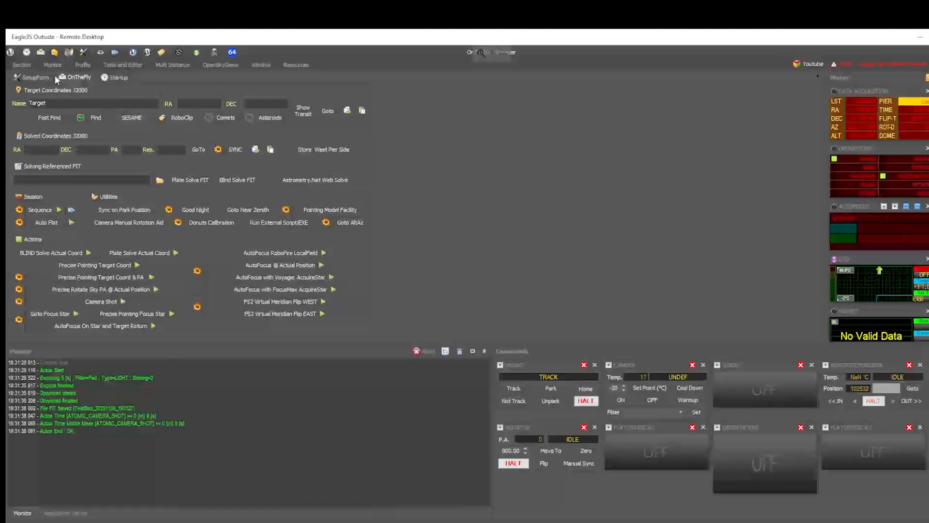
In the RoboFire configuration, set the focuser's IN limit to 100 steps and enter a new OUT limit.
left_click(33, 78)
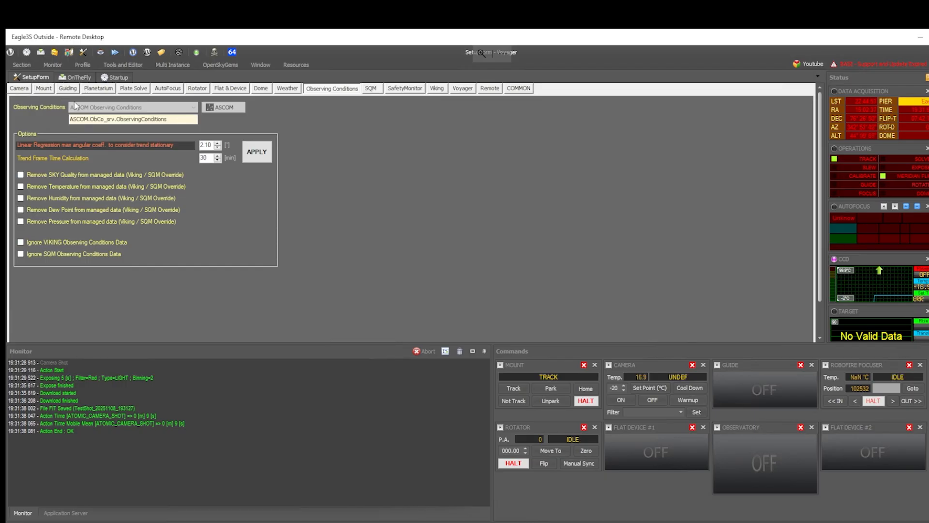
left_click(172, 89)
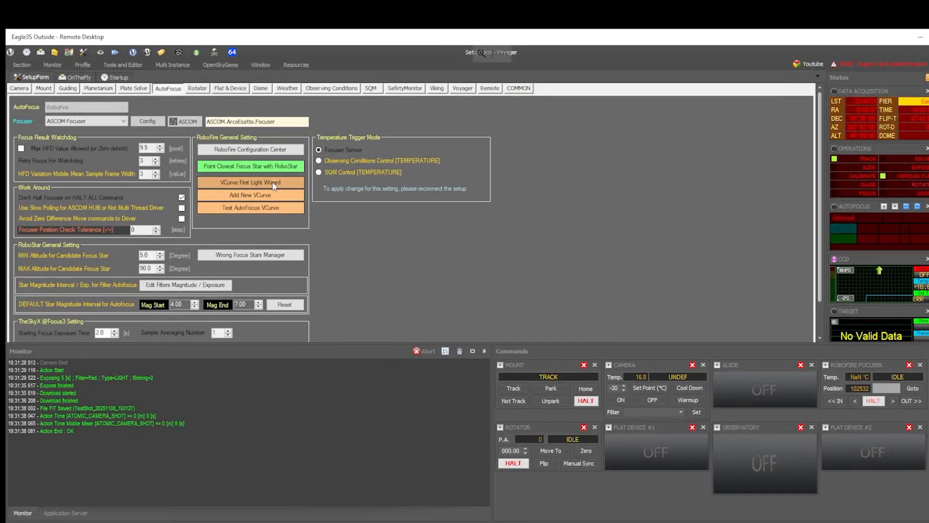
left_click(262, 153)
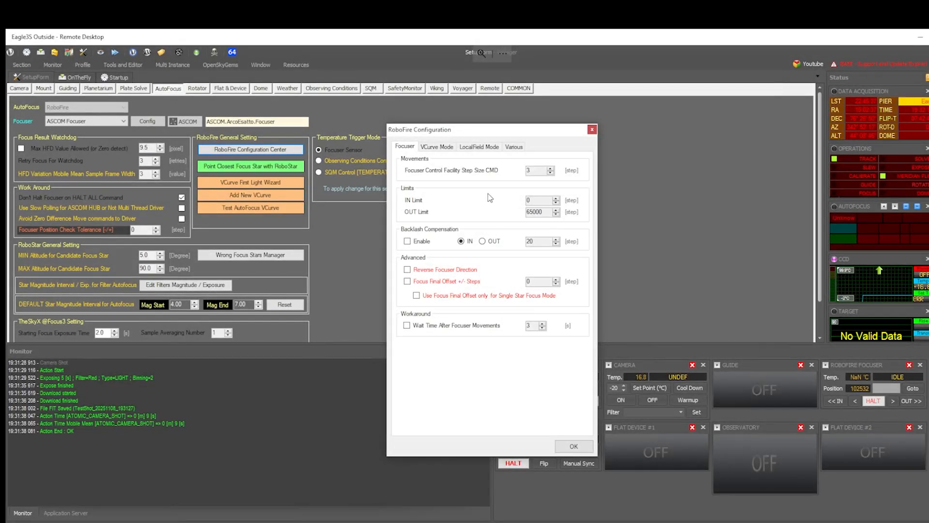
left_click(534, 200)
left_click_drag(535, 200, 496, 198)
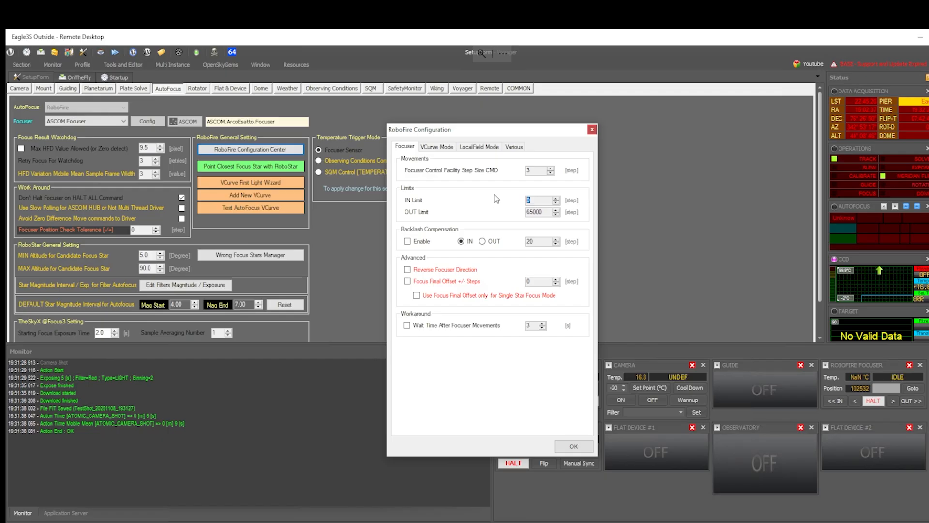
type("100")
left_click(543, 211)
double_click(525, 212)
type("3")
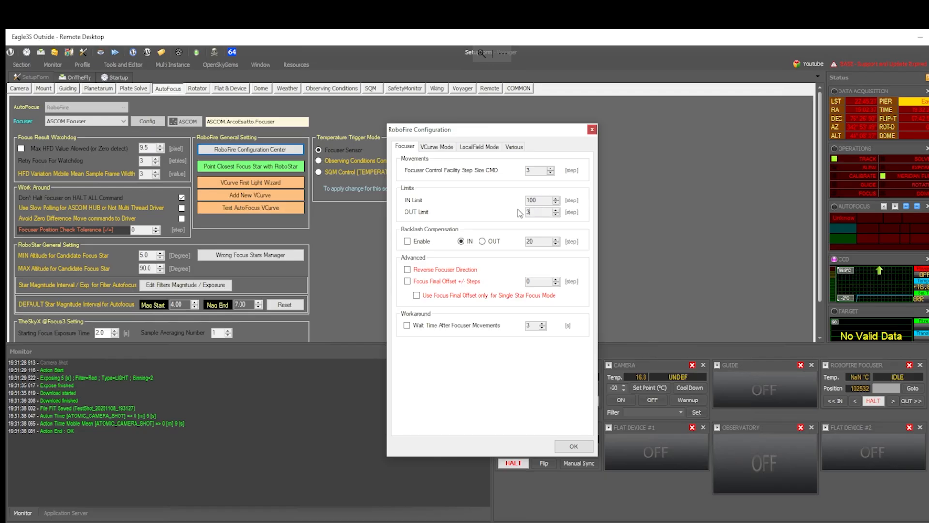
type("8")
type("00")
left_click(574, 446)
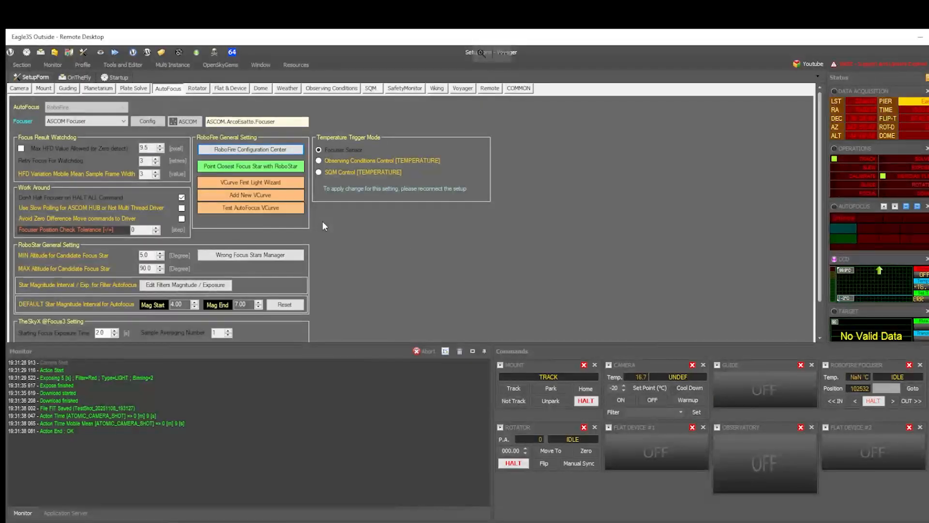
Point the mount at the closest focus star with RoboStar and run the RoboFire VCurve First Light Wizard.
left_click(269, 168)
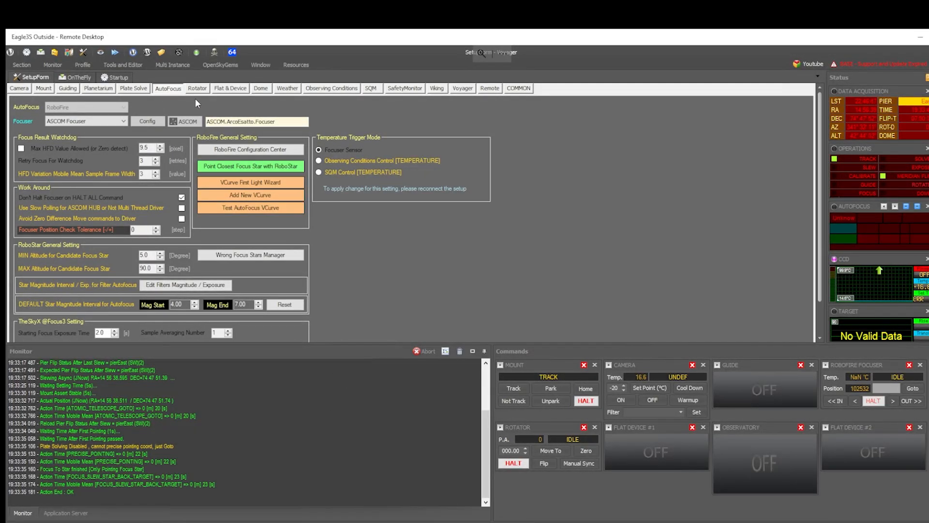
left_click(270, 186)
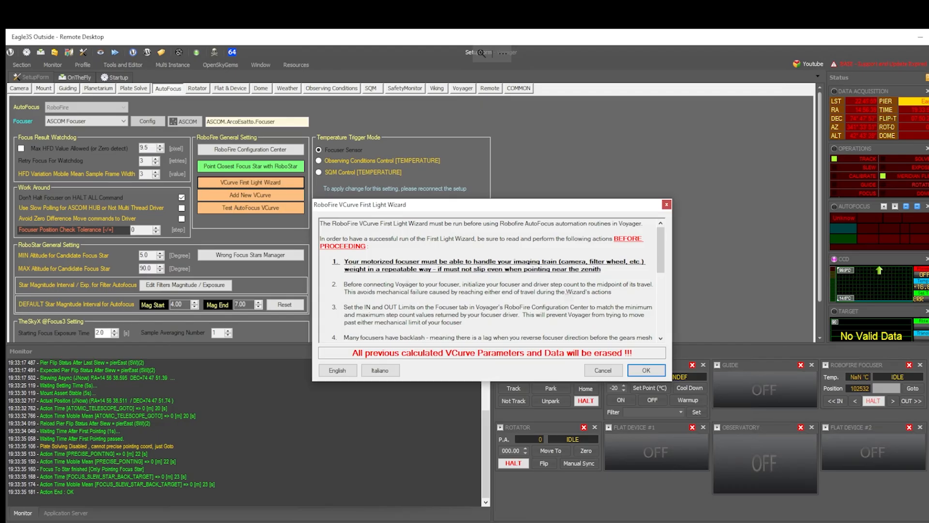
scroll(510, 303, "down", 2)
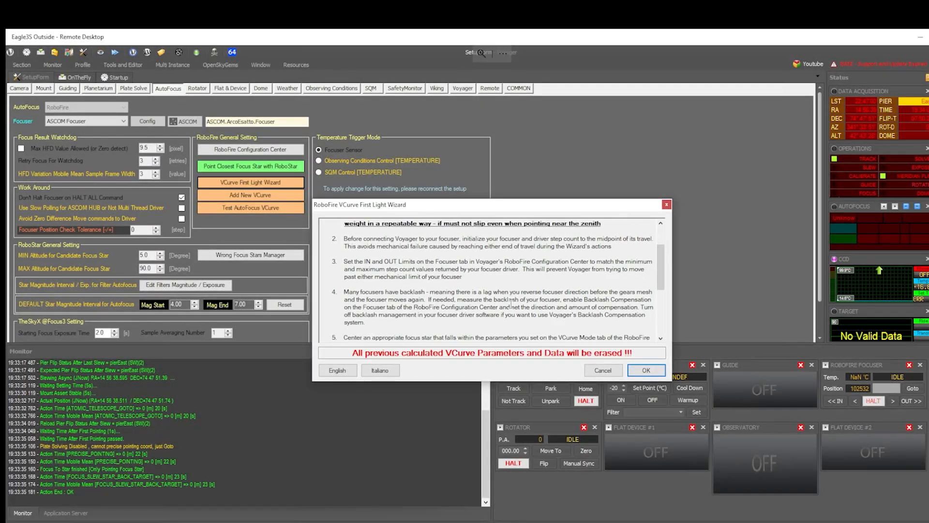
scroll(510, 303, "down", 5)
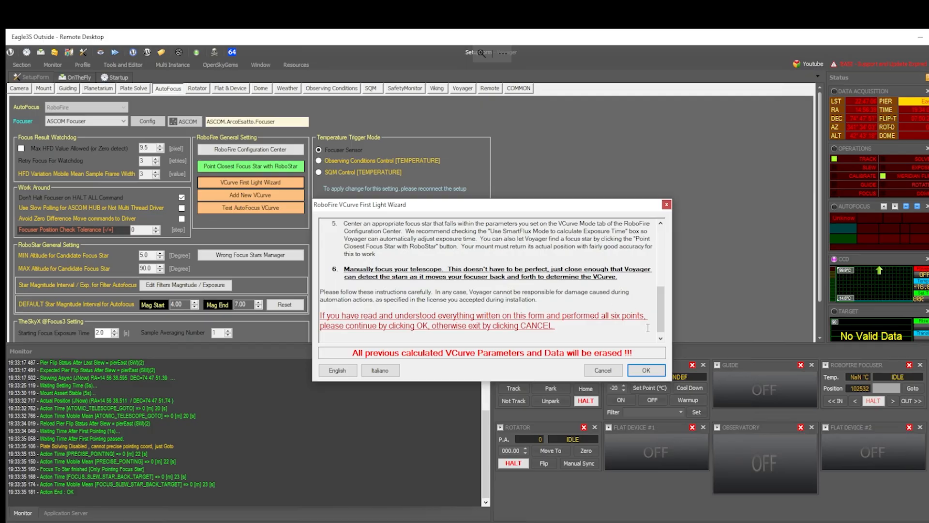
left_click(646, 370)
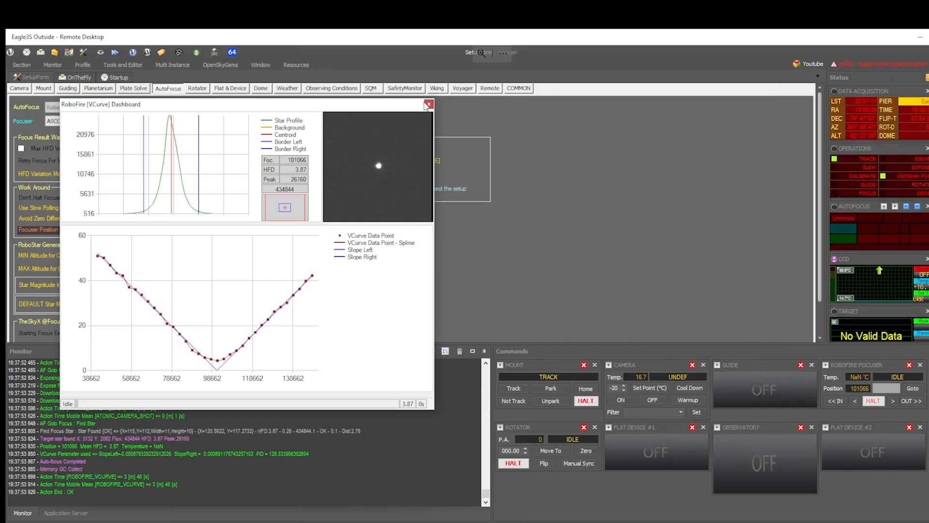
left_click(428, 104)
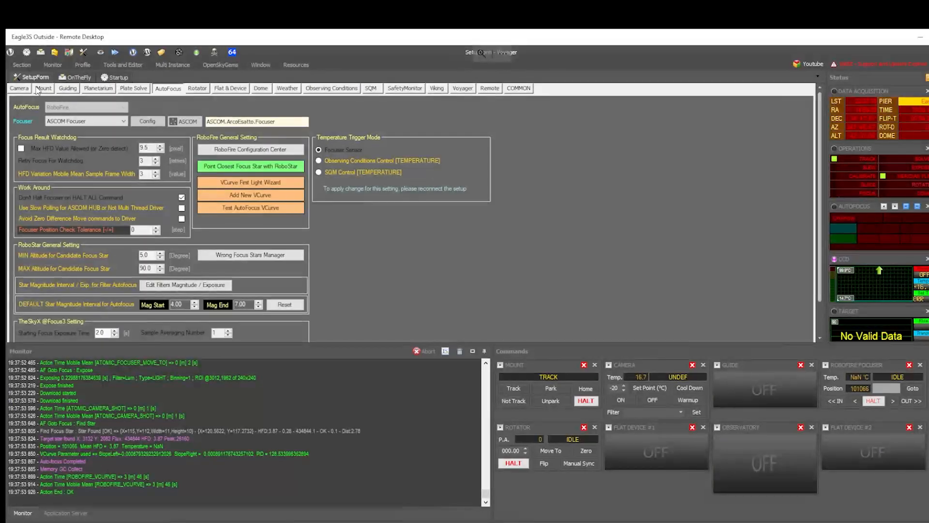
Look up the coordinates of target IC 1805 with Fast Find and slew the mount to it.
left_click(70, 78)
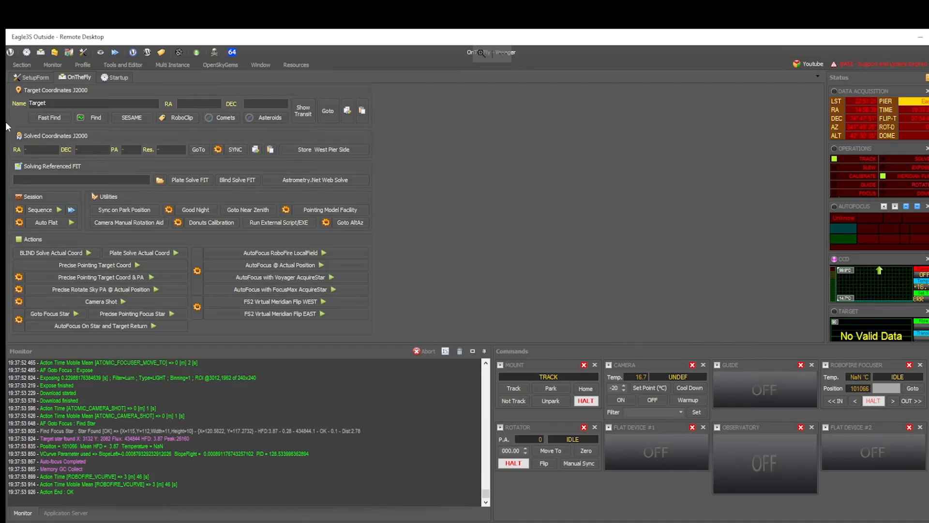
double_click(27, 102)
type("IC 180")
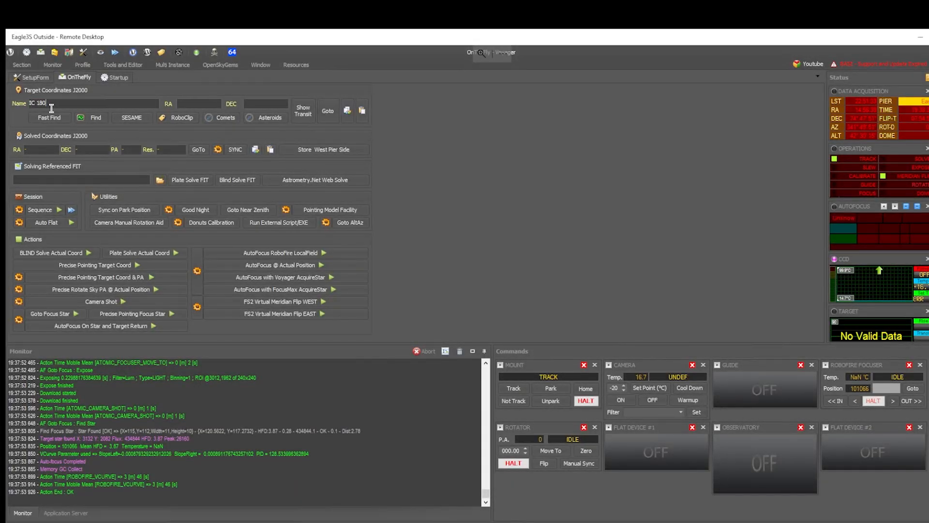
type("5")
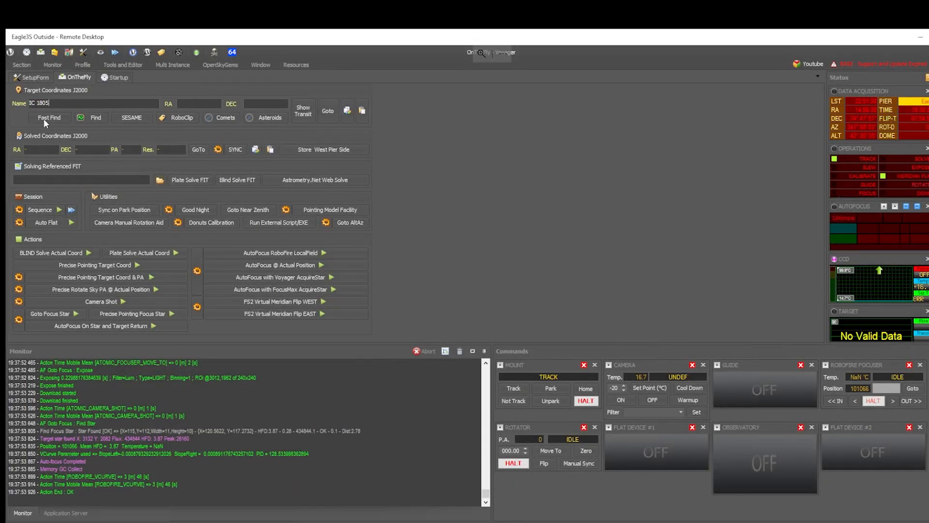
left_click(40, 119)
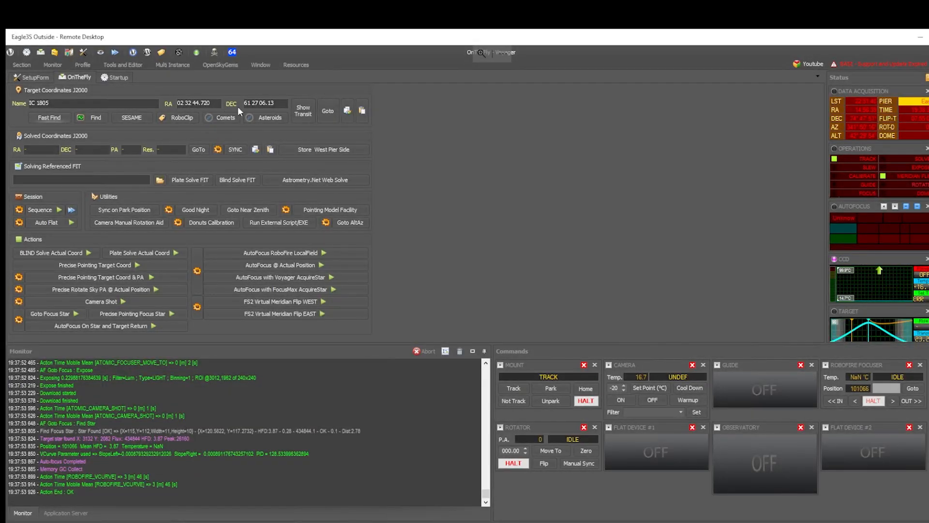
left_click(327, 111)
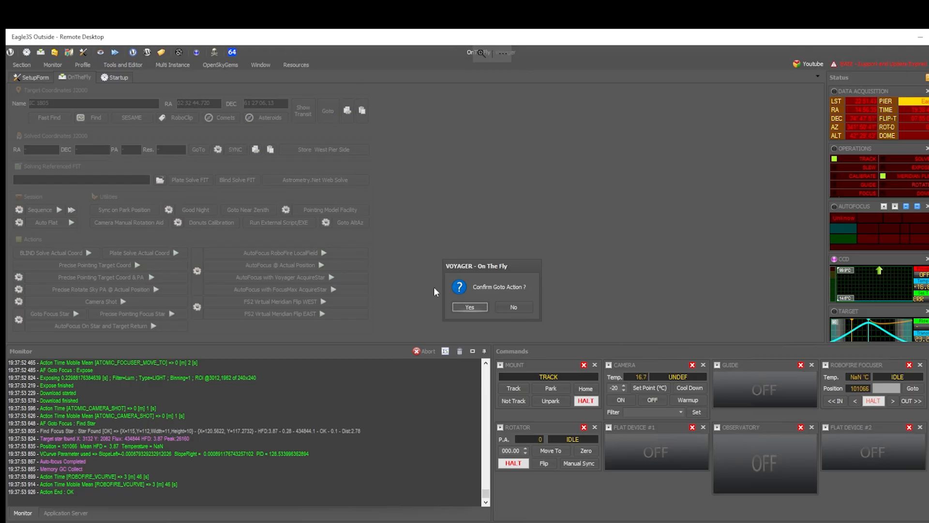
left_click(462, 306)
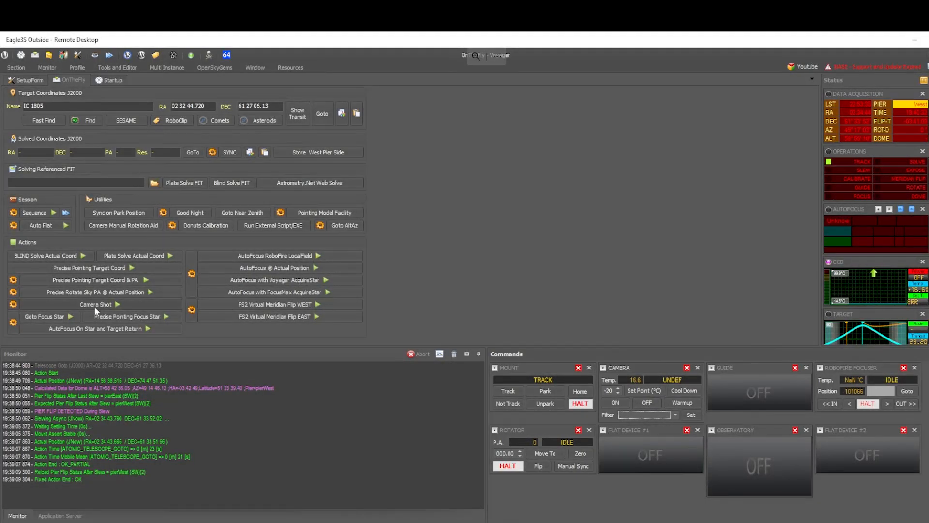
Set the autofocus filter to Ha and run AutoFocus RoboFire LocalField on the current field.
left_click(189, 276)
left_click(472, 254)
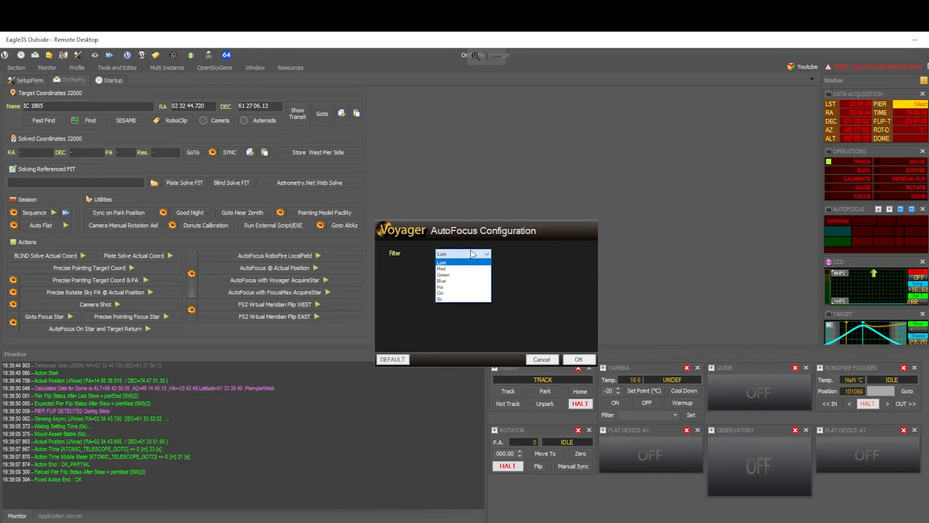
left_click(444, 293)
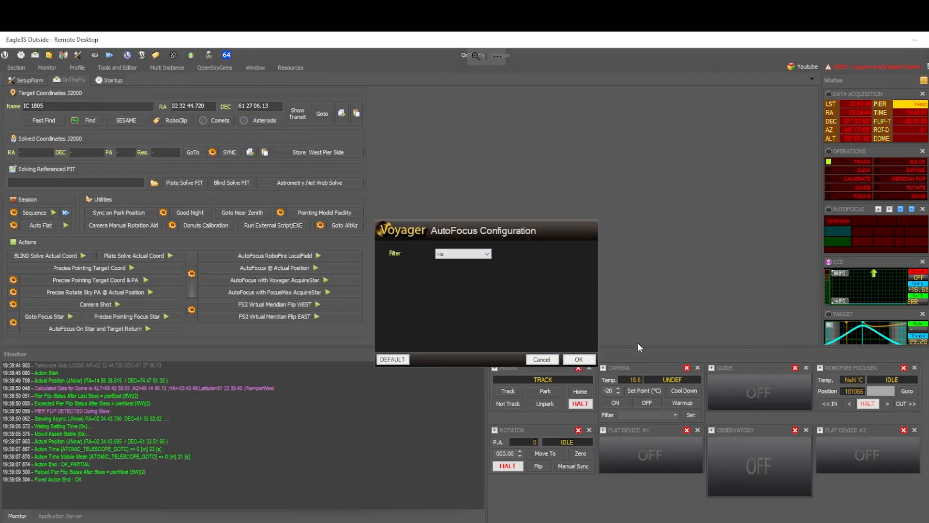
left_click(579, 359)
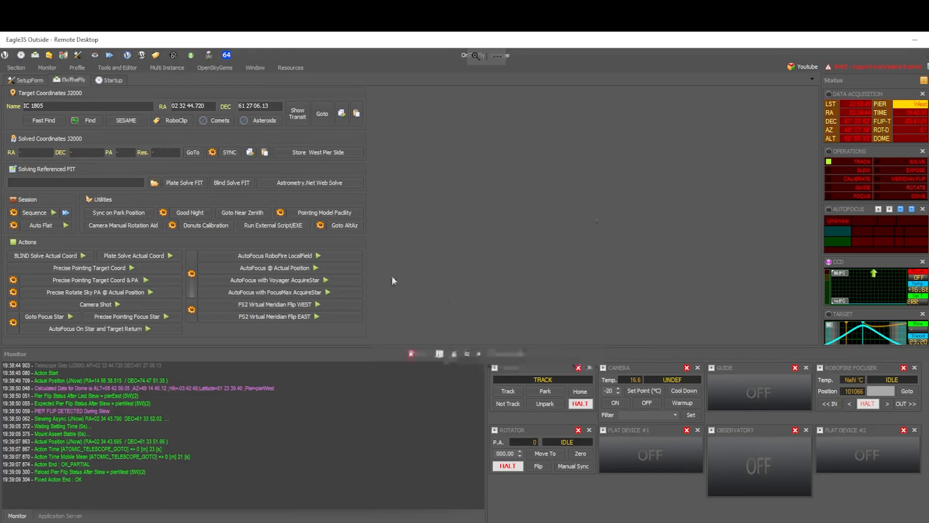
left_click(276, 254)
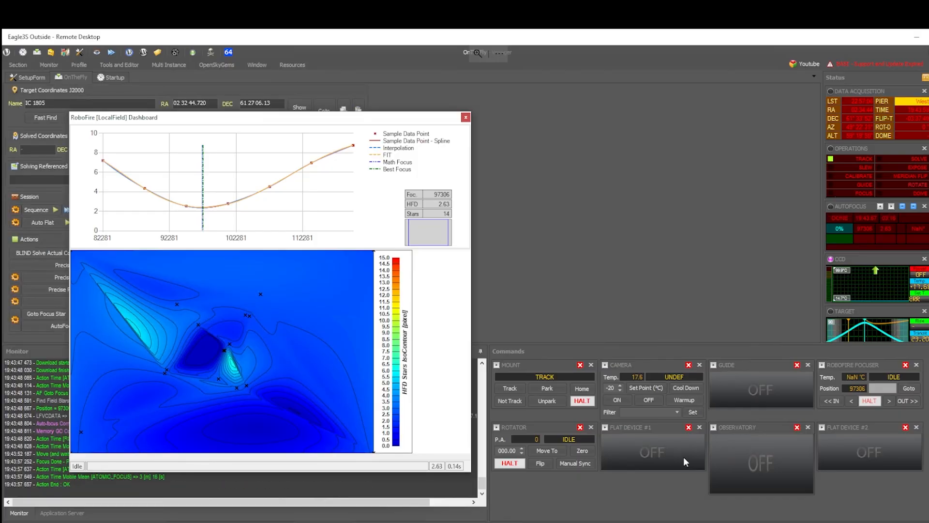
left_click(466, 117)
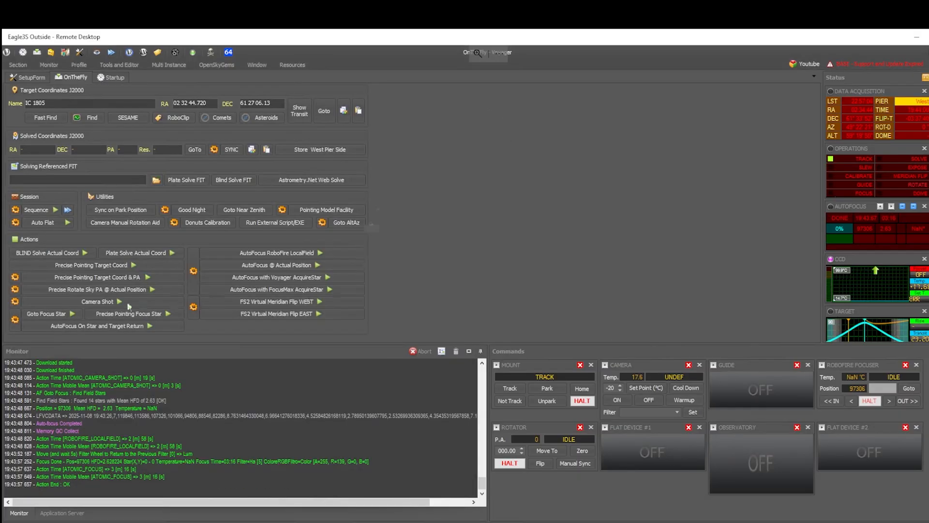
Take an on-the-fly test camera shot with the Ha filter, 60 s exposure, binning 2 and Full Frame.
left_click(15, 302)
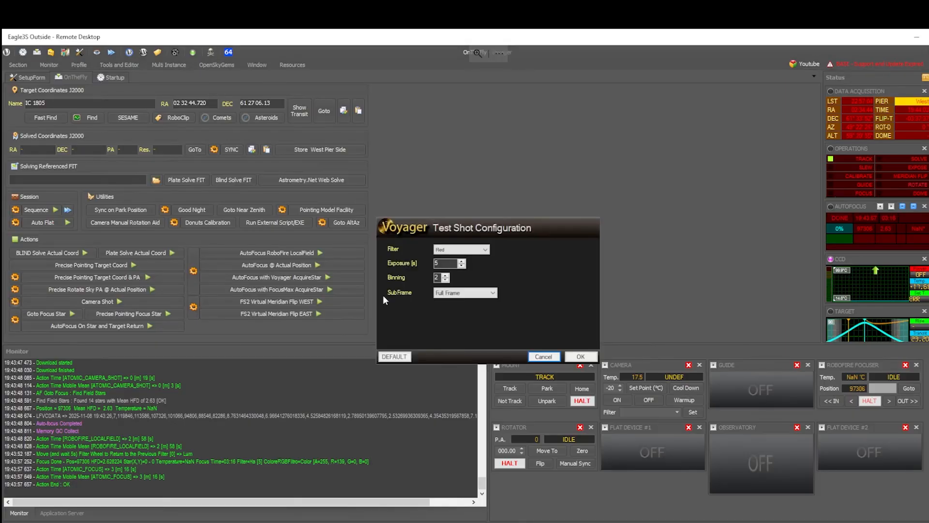
left_click(465, 249)
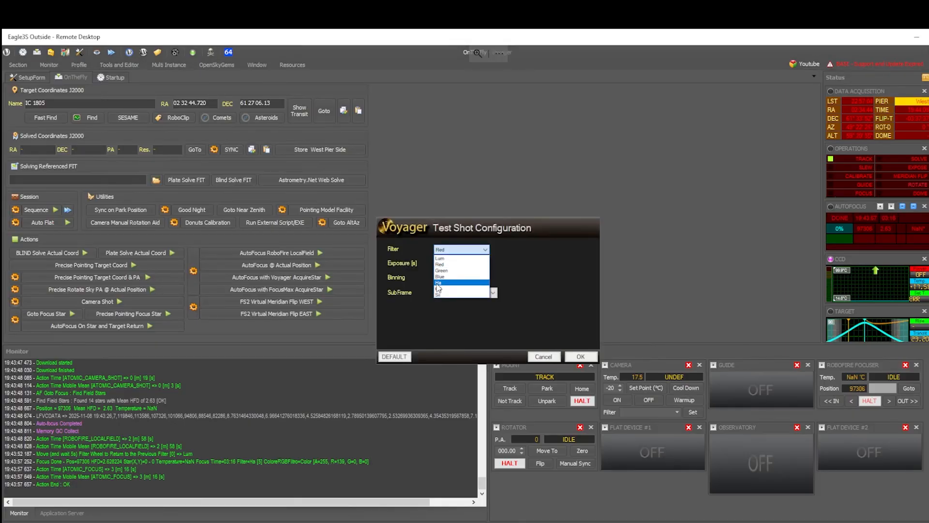
left_click(435, 285)
left_click_drag(447, 264, 425, 259)
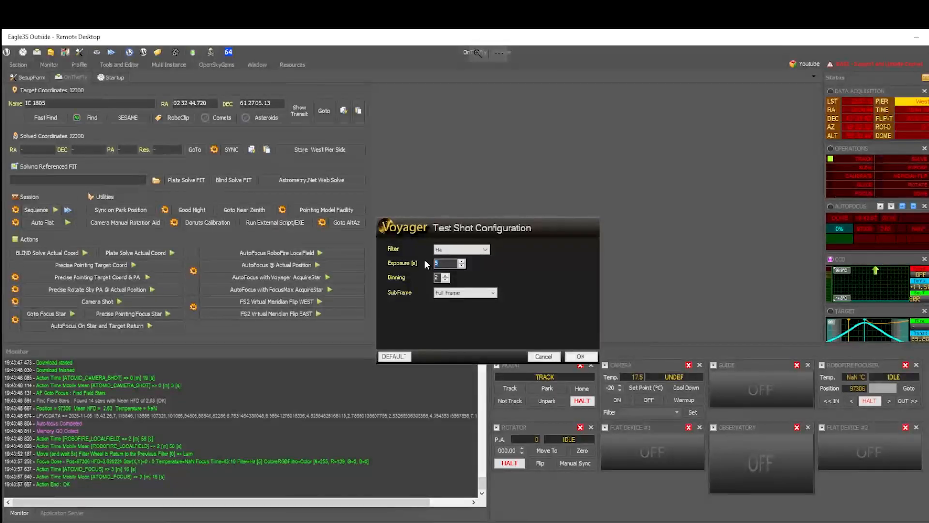
type("60")
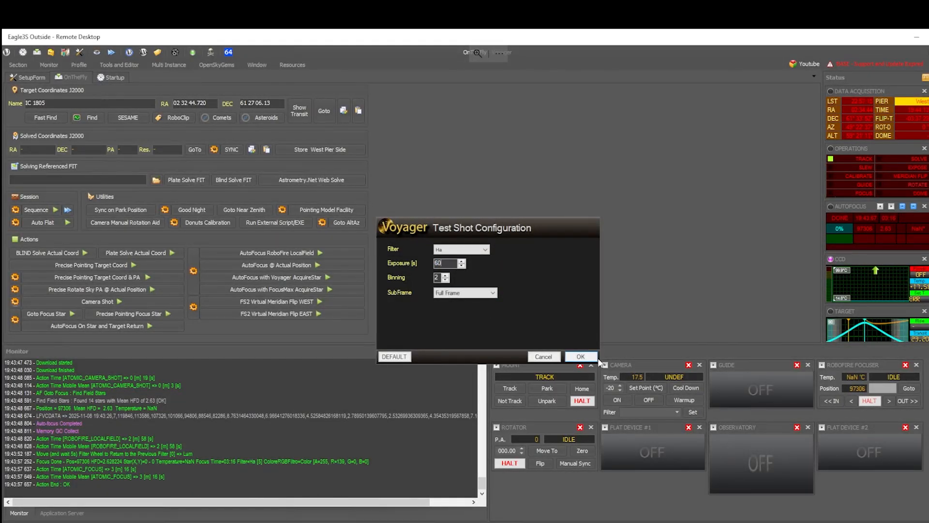
left_click(582, 357)
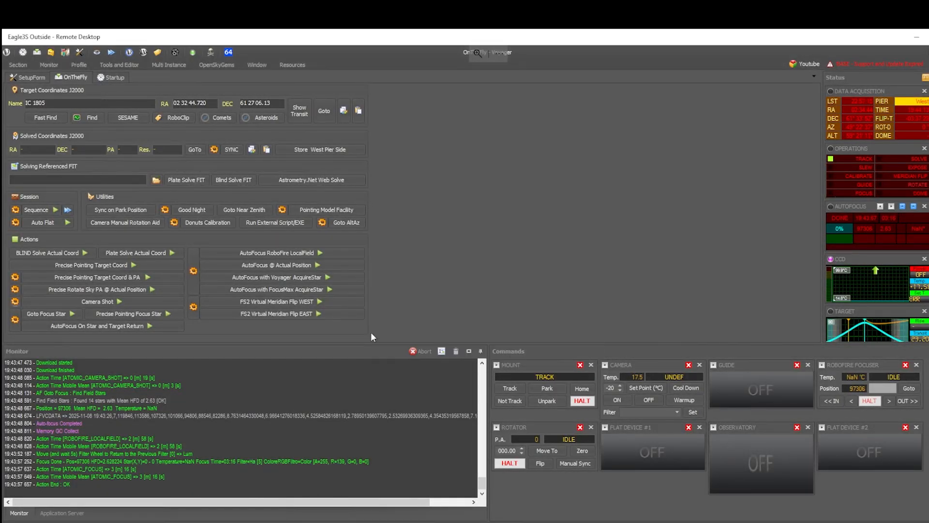
left_click(91, 299)
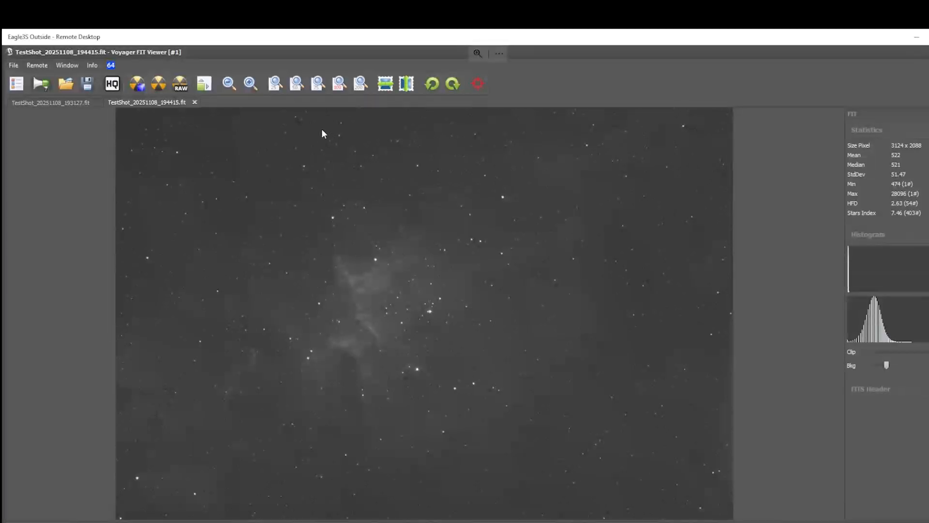
Examine the stars in the centre and all four corners of the IC 1805 test shot, and return to the OnTheFly section.
left_click(338, 84)
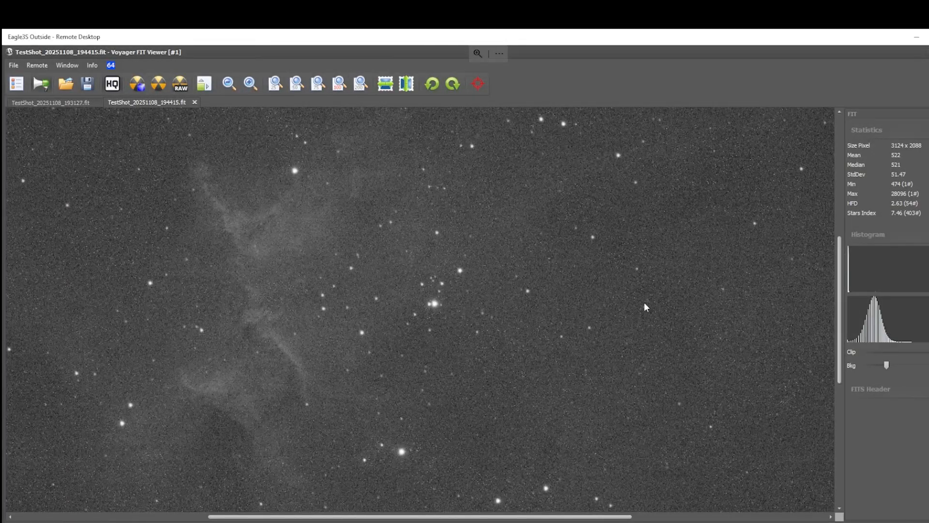
left_click_drag(838, 304, 847, 204)
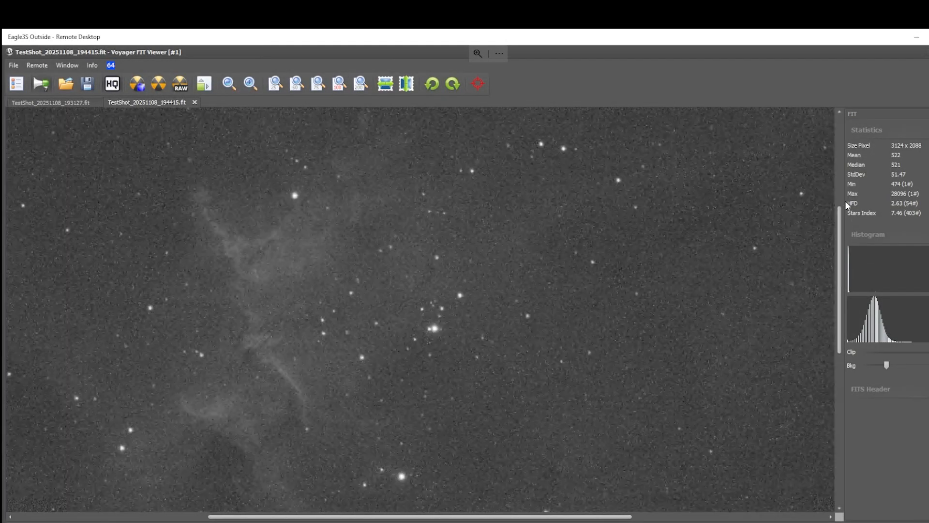
left_click(841, 128)
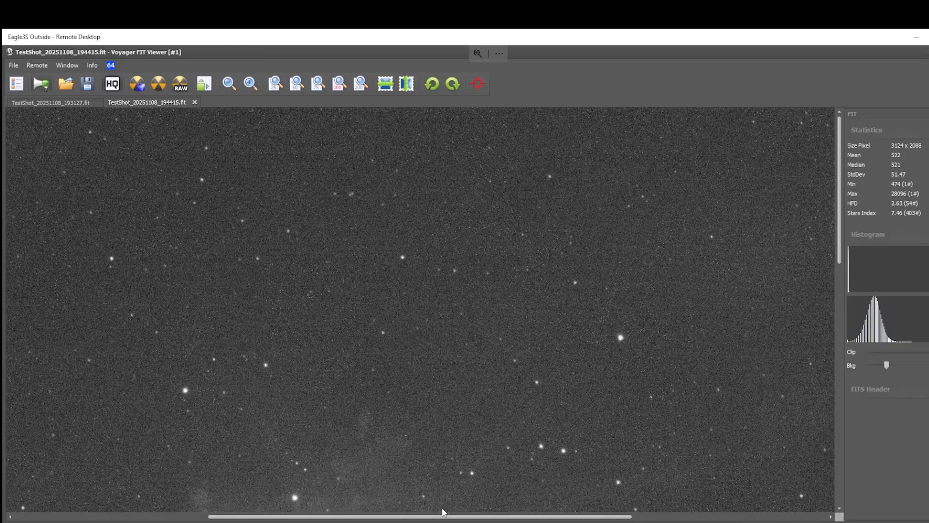
left_click_drag(435, 517, 57, 517)
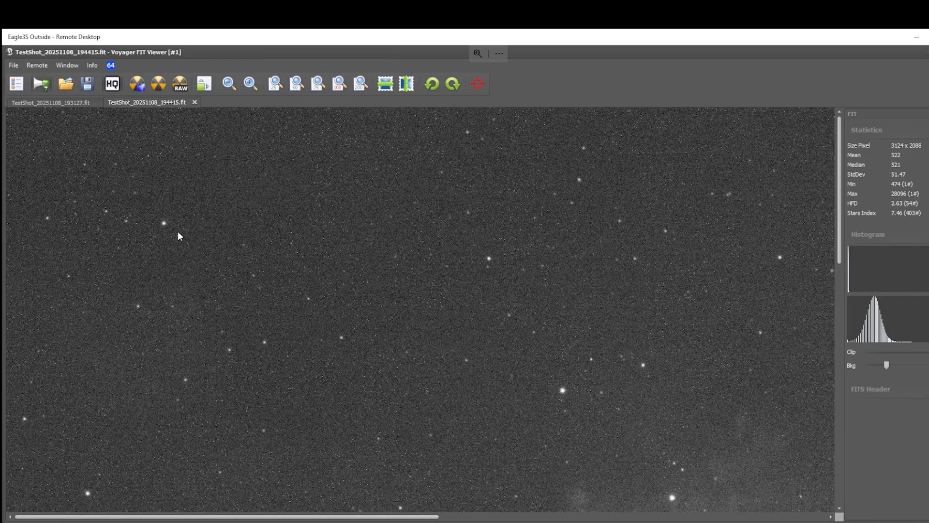
left_click_drag(838, 192, 832, 473)
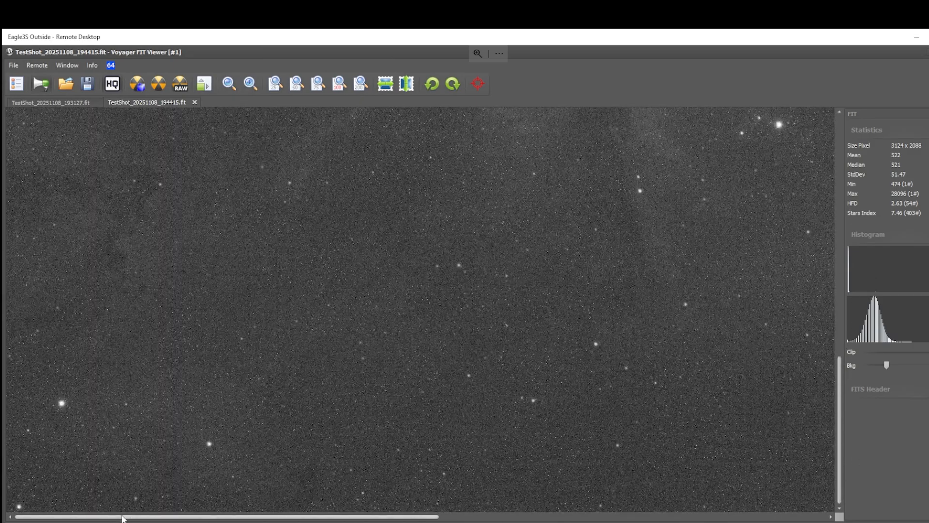
left_click_drag(125, 517, 512, 517)
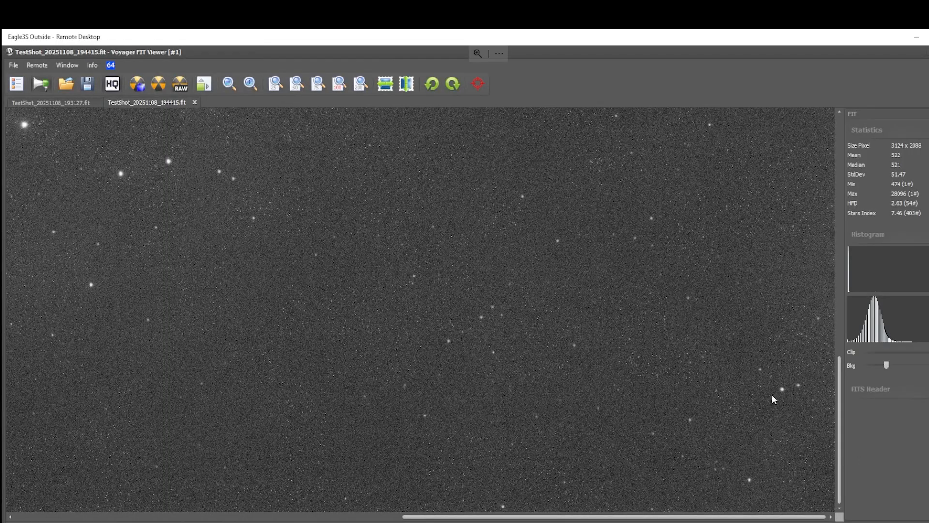
left_click_drag(841, 439, 840, 181)
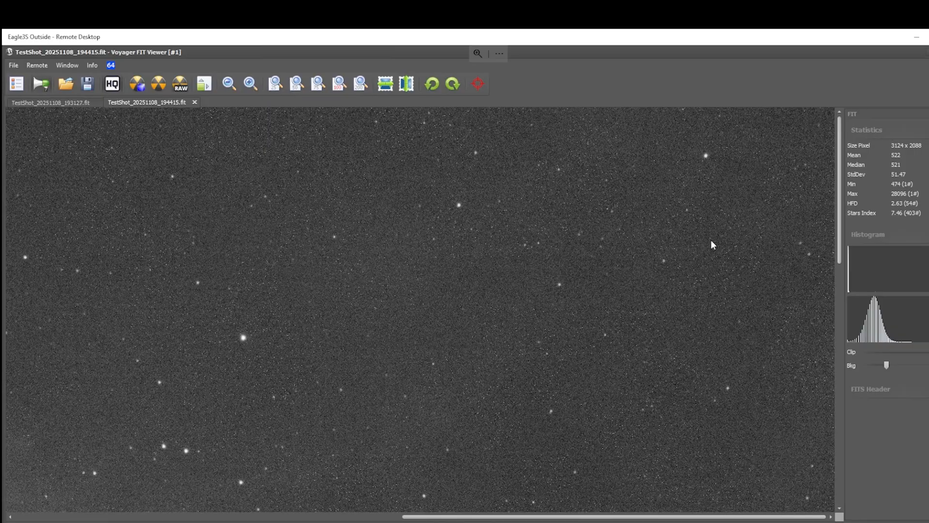
scroll(358, 309, "down", 4)
scroll(395, 328, "down", 3)
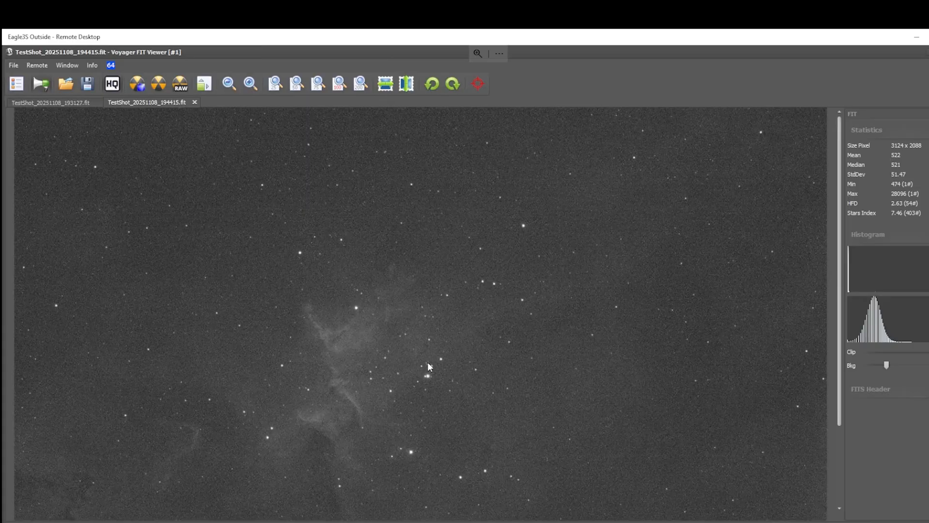
scroll(429, 360, "down", 2)
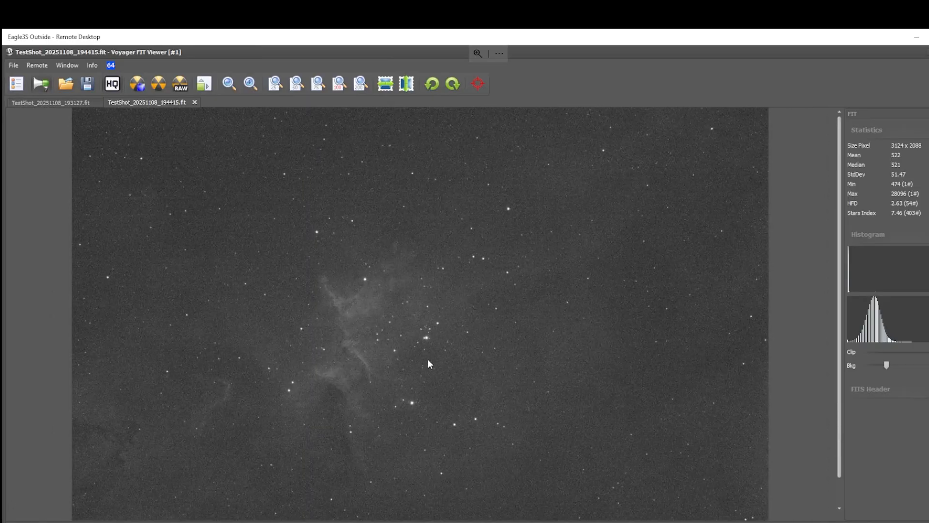
scroll(429, 360, "down", 2)
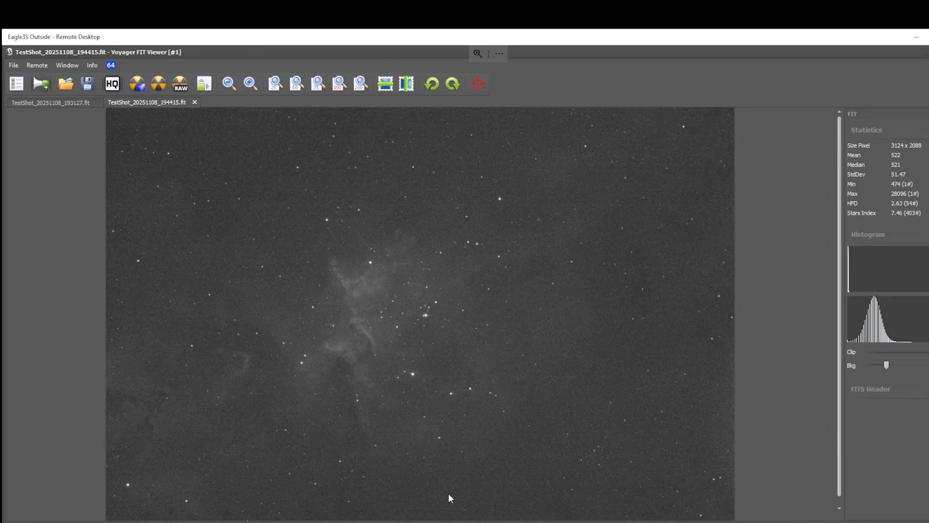
left_click(358, 522)
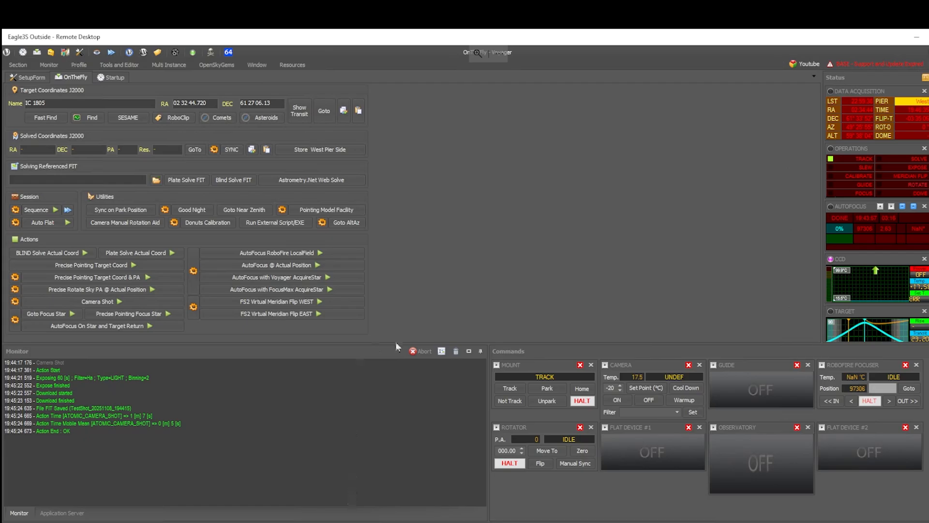